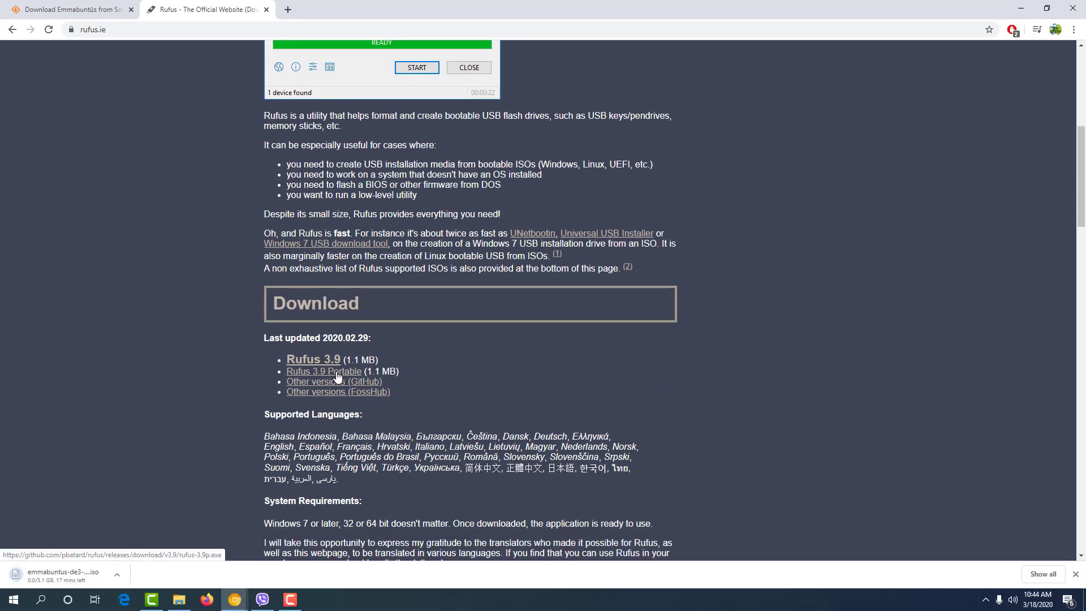
Download Rufus 3.9 Portable and run it from the Downloads folder
click(337, 377)
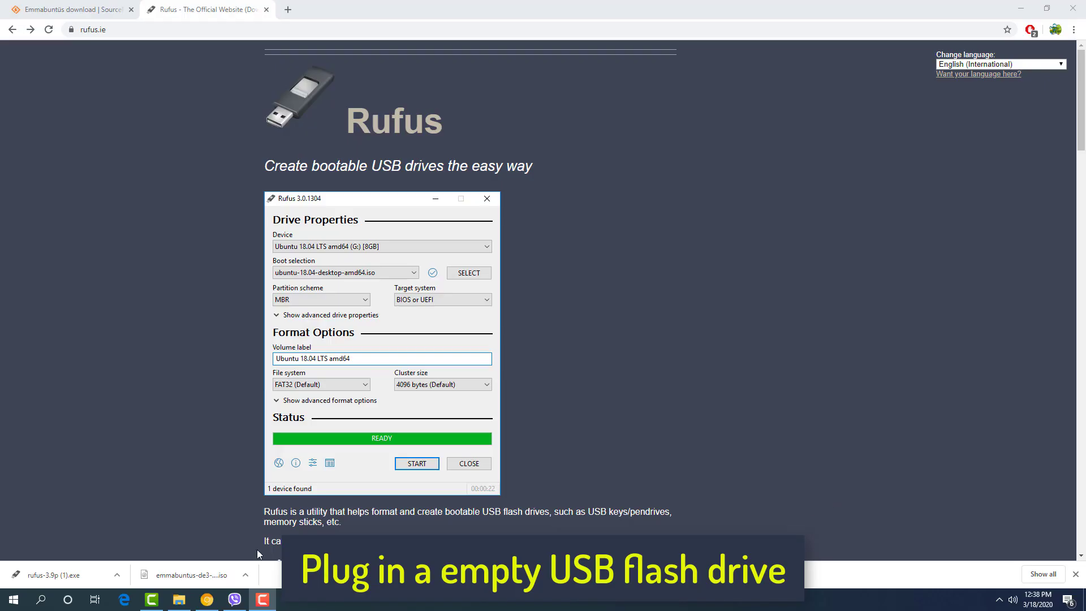
click(117, 574)
click(147, 540)
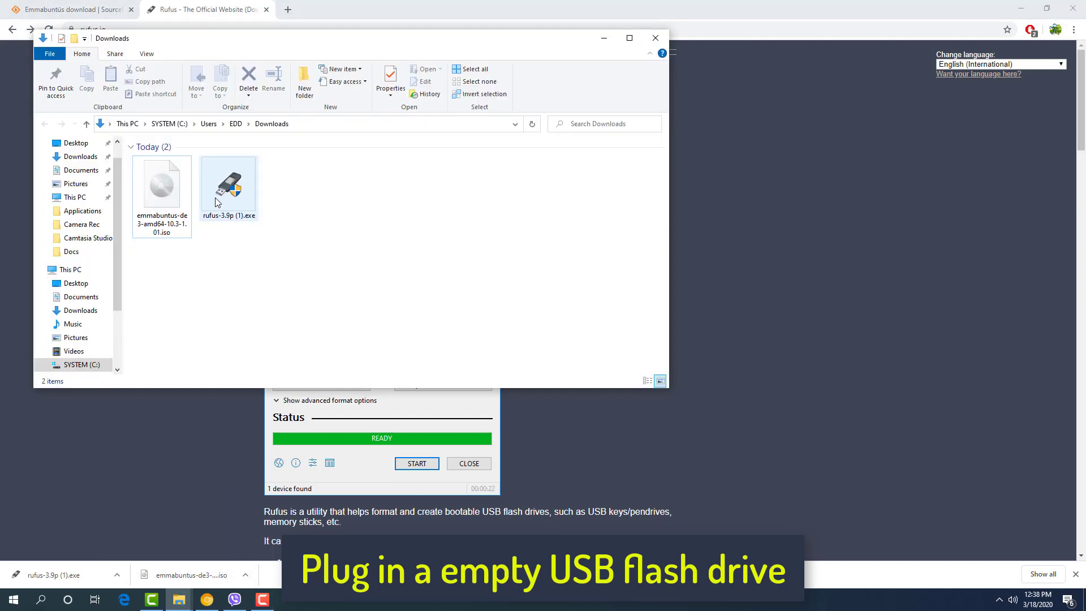
double_click(216, 199)
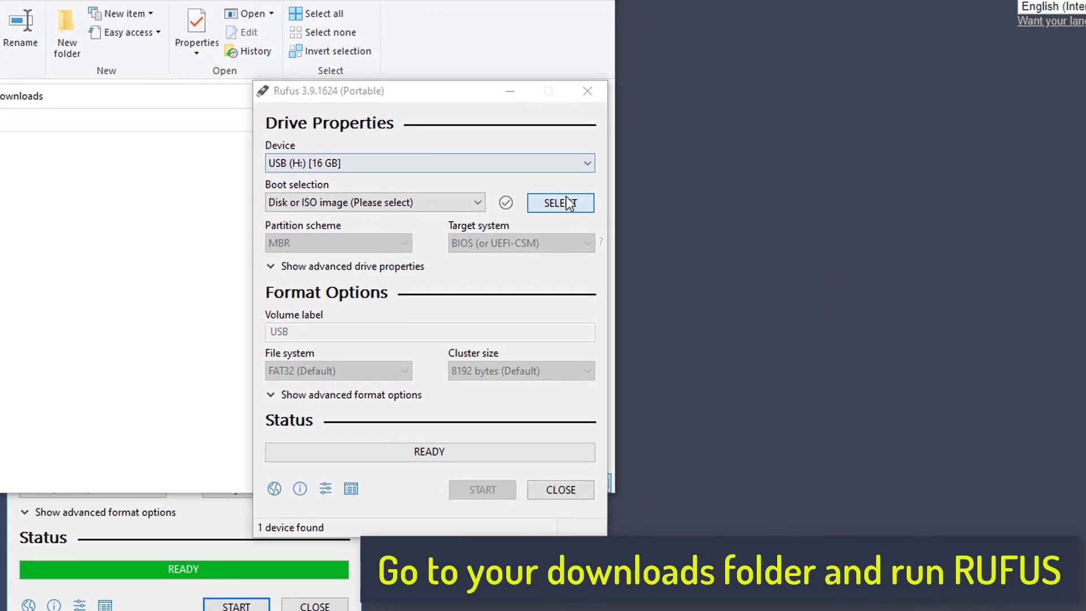
Load emmabuntus-de3-amd64-10.3-1.01.iso from Downloads as the boot image for the USB drive
click(568, 203)
click(525, 308)
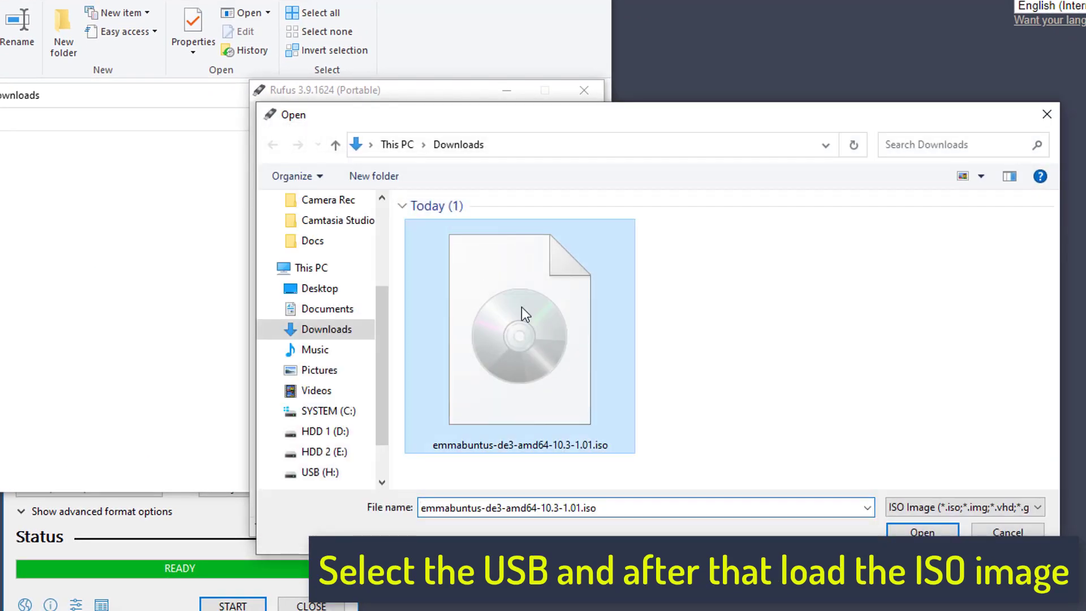
click(922, 531)
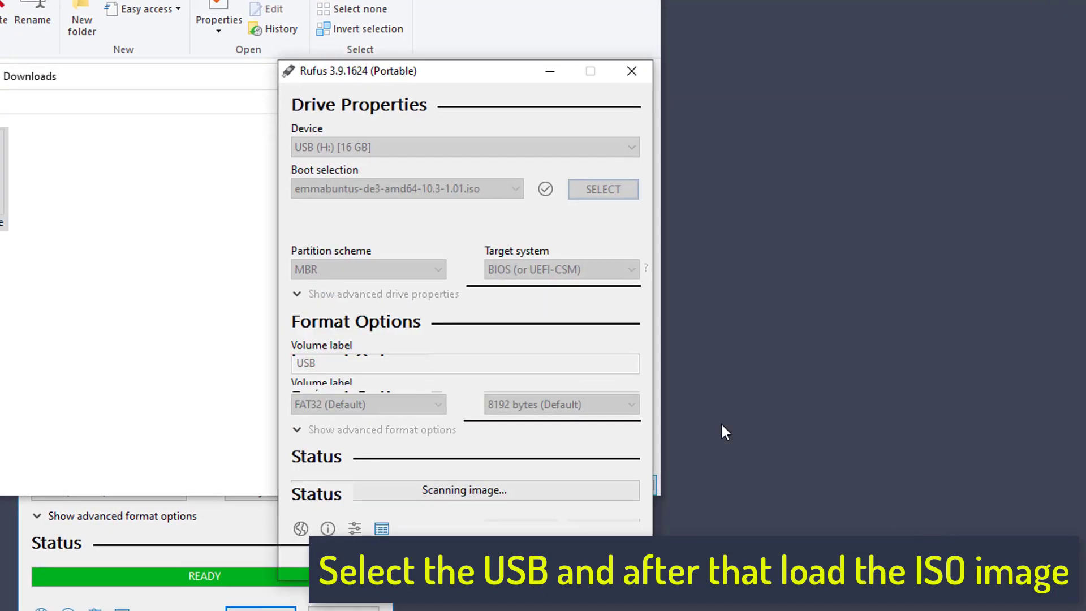
Write the image to the USB drive with the MBR partition scheme in ISO Image mode, and close the windows when finished
click(475, 252)
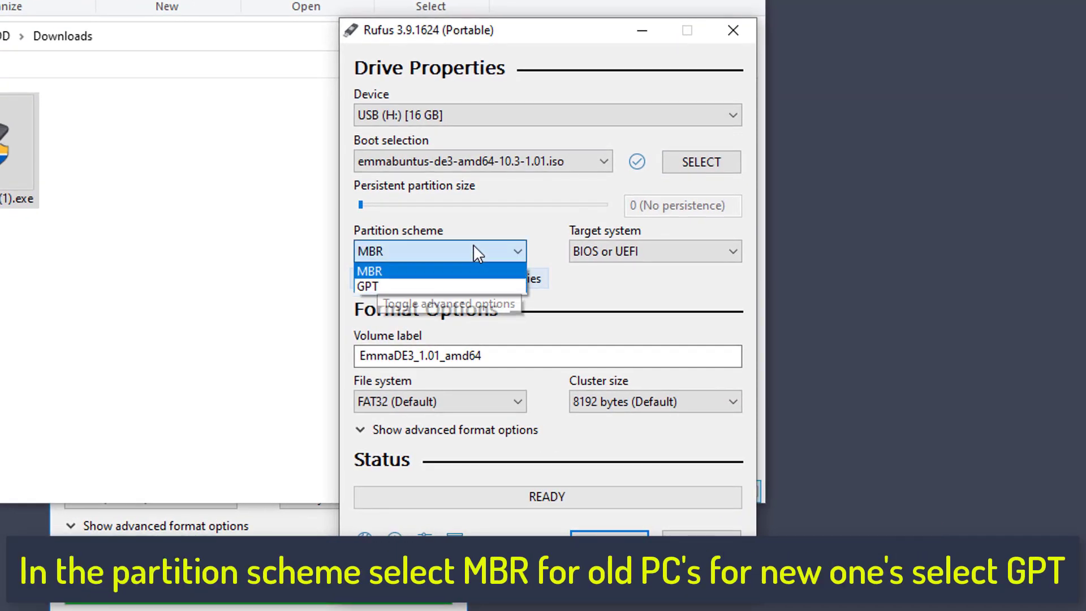
click(476, 251)
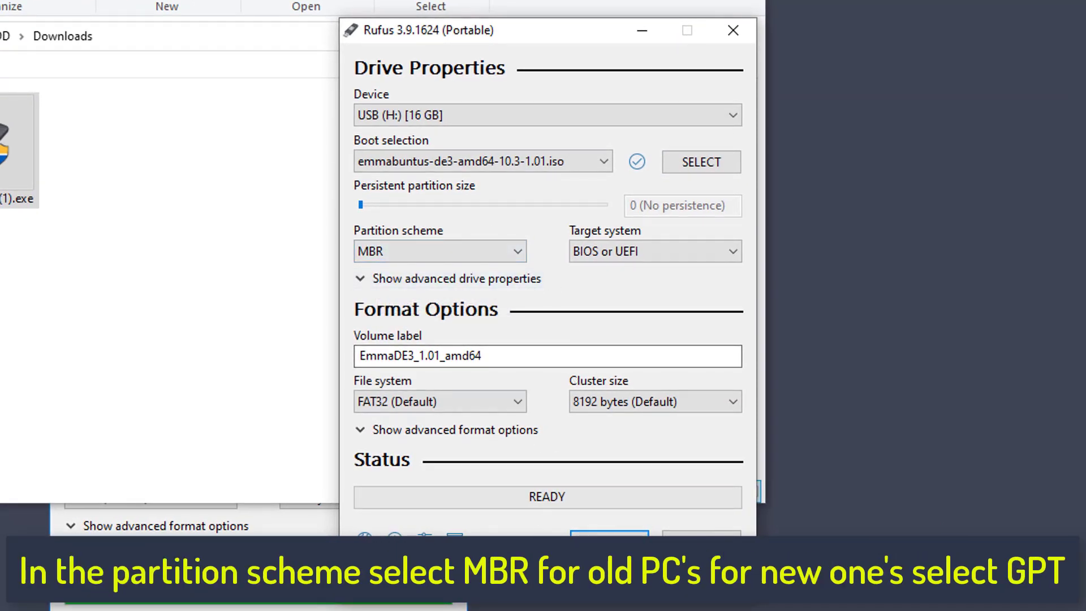
click(609, 540)
click(586, 479)
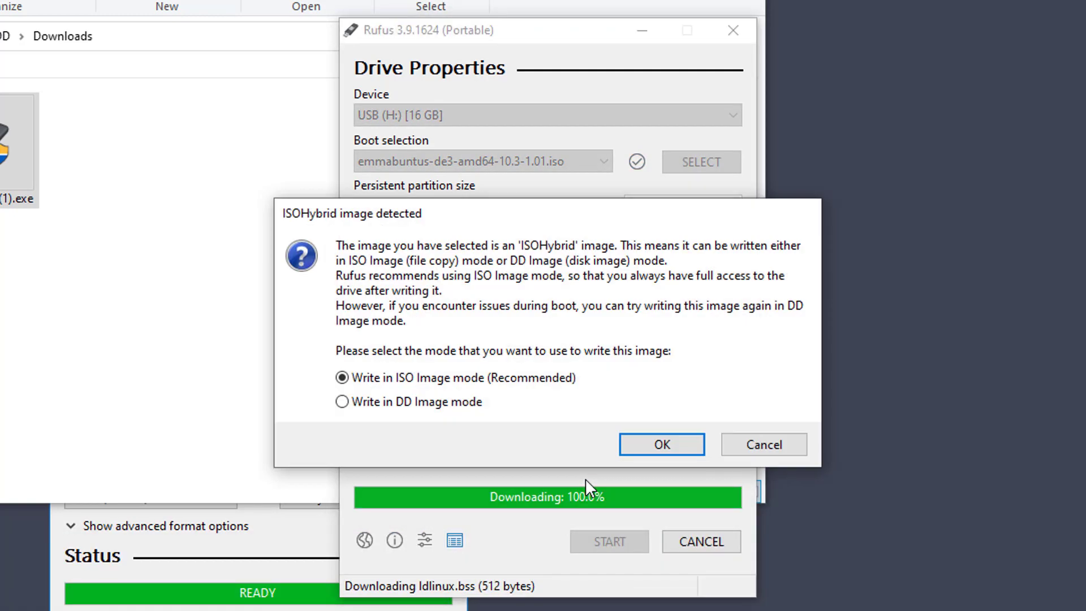
click(688, 447)
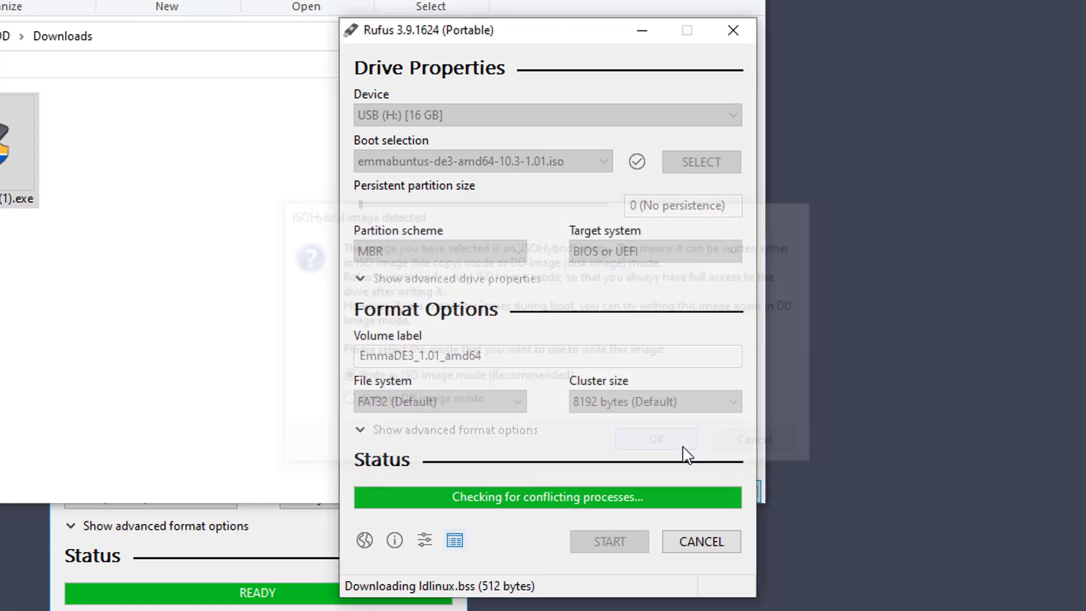
click(628, 430)
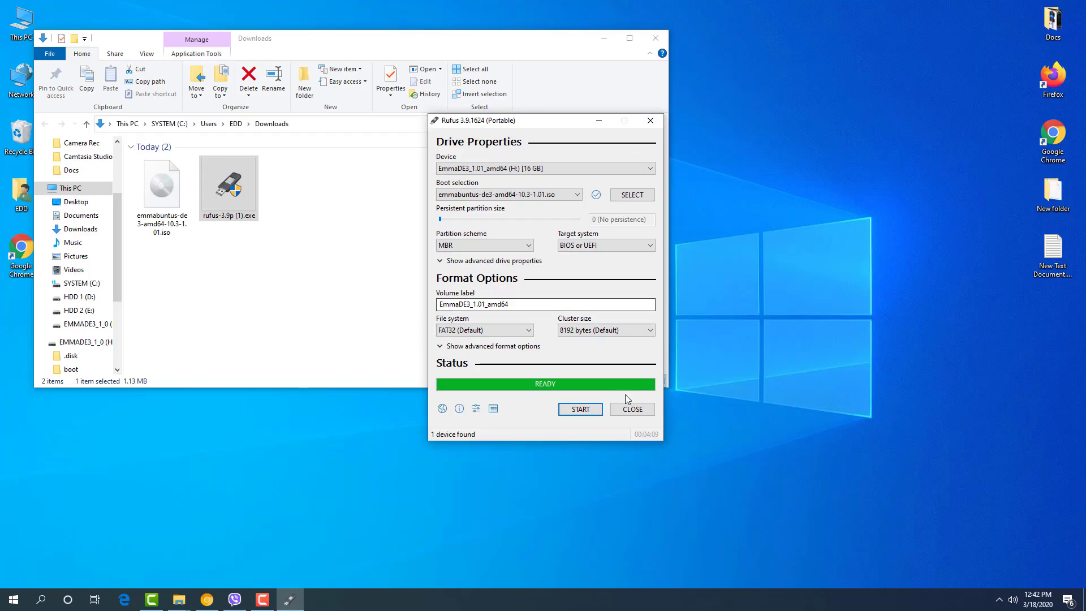
click(632, 409)
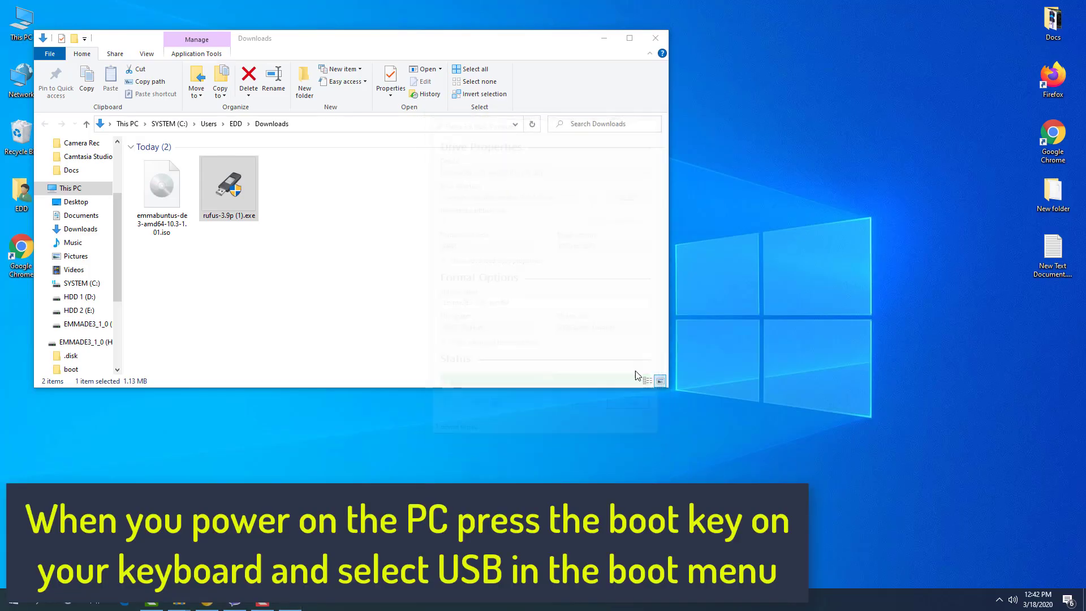
click(659, 37)
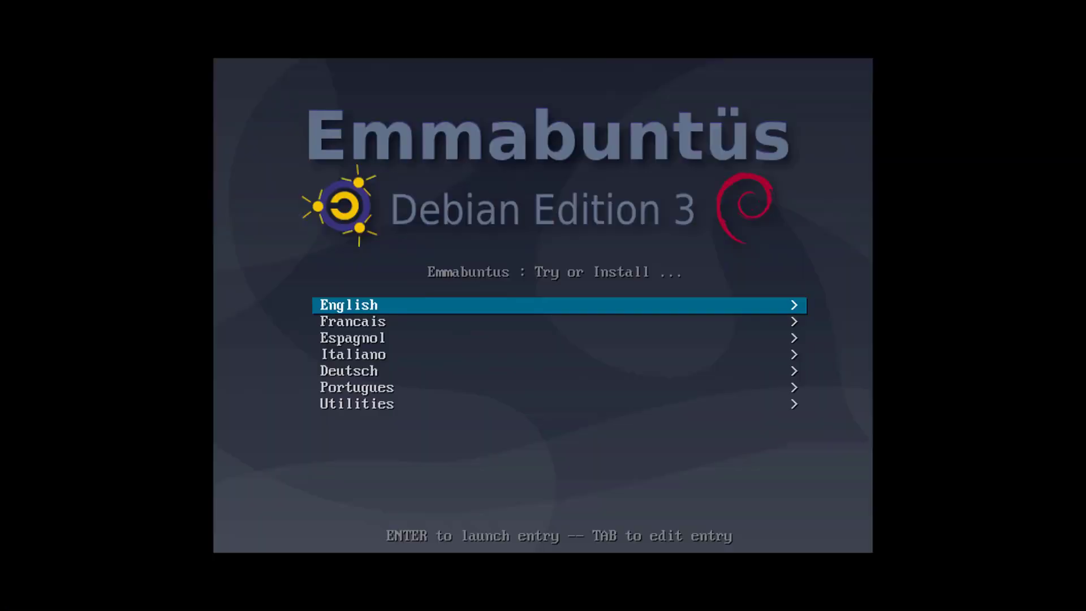
Choose English in the Emmabuntüs boot menu and launch the graphics-mode installation
key(Return)
key(Down)
key(Down)
key(Down)
key(Down)
key(Return)
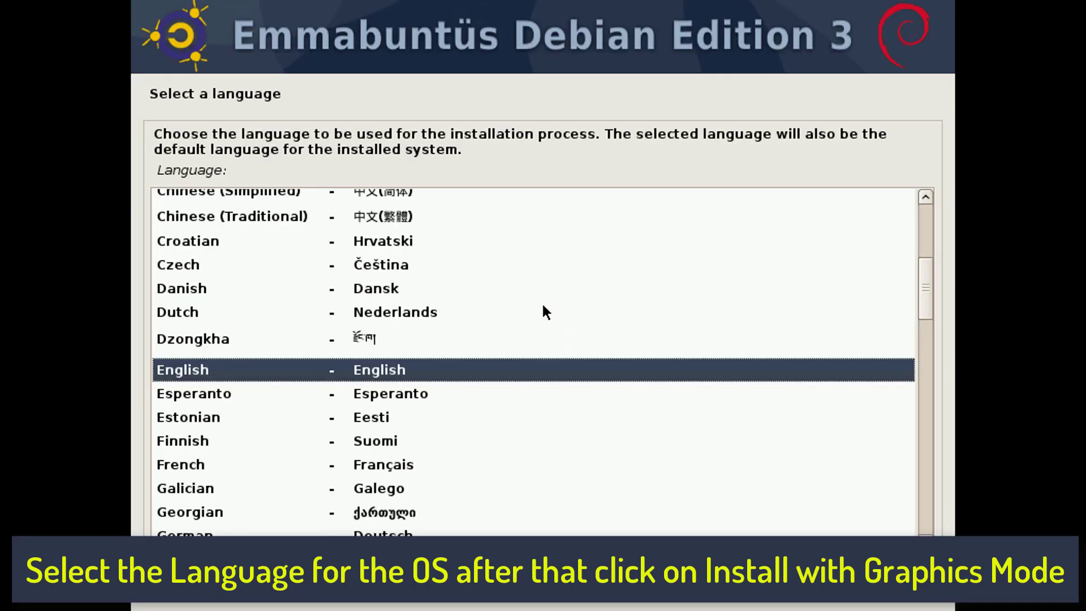
Set the installation locale to English and United States with the American English keymap
click(713, 465)
click(238, 340)
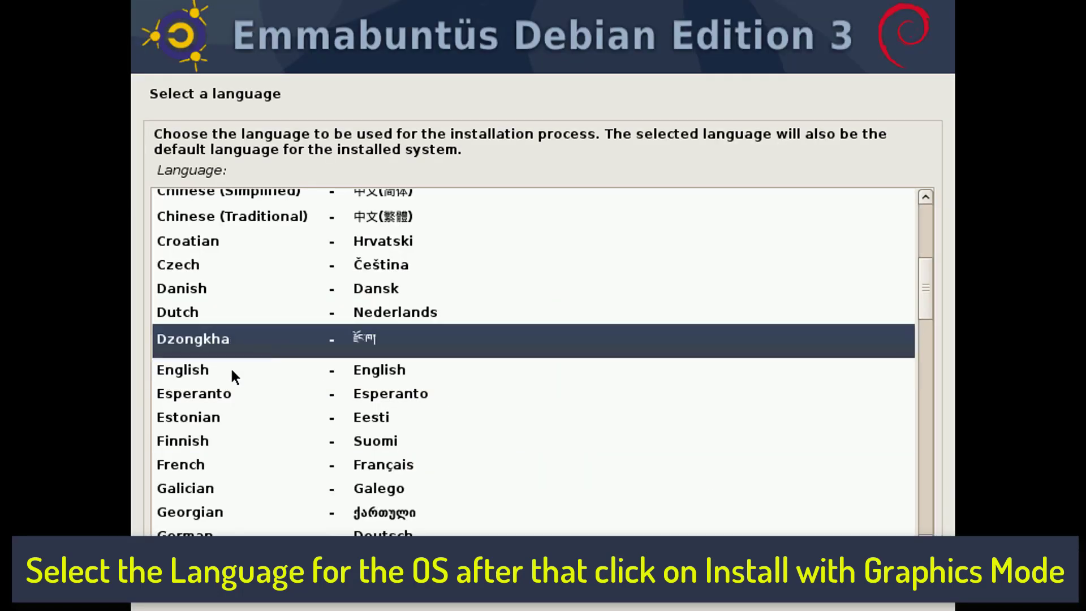
click(316, 373)
click(836, 603)
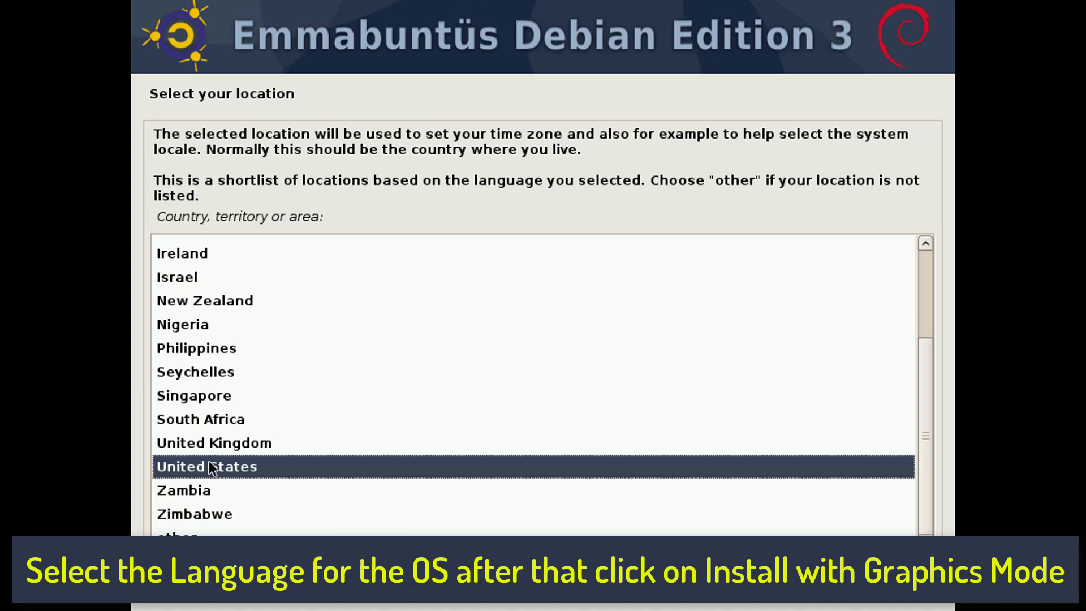
click(889, 587)
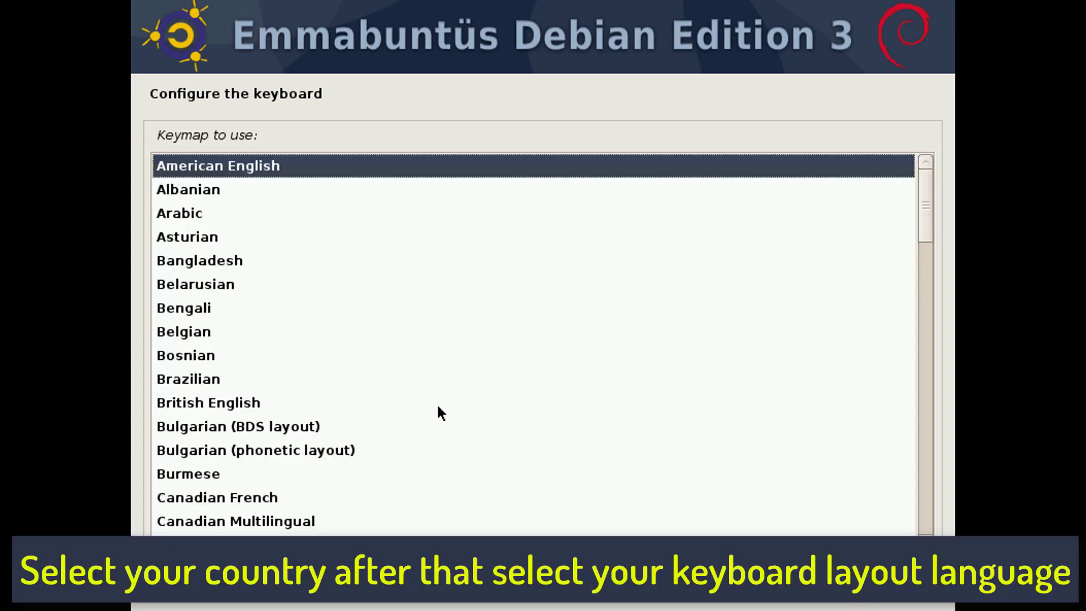
click(890, 587)
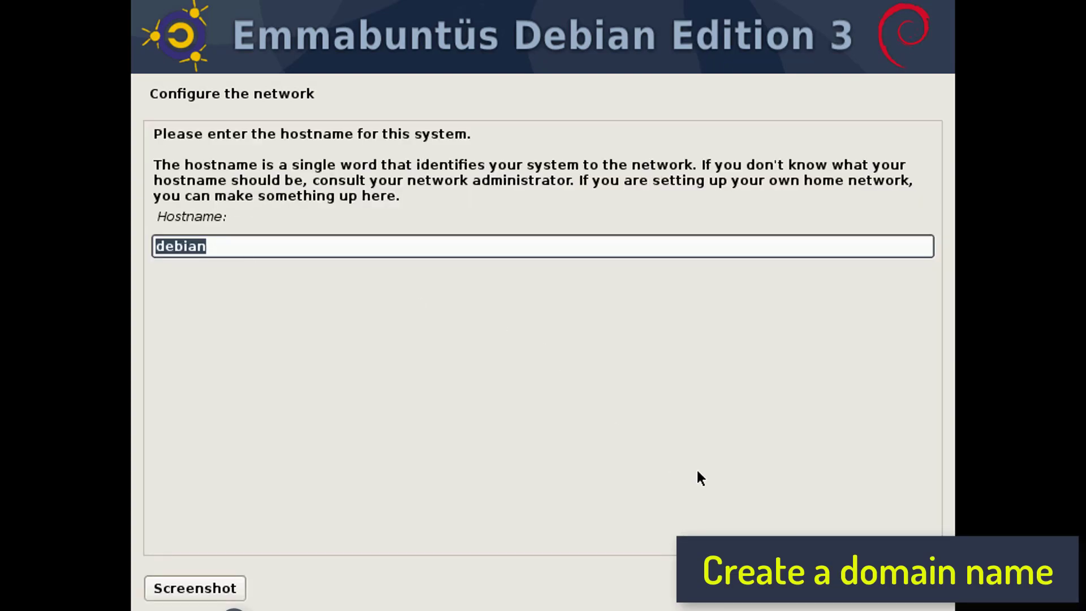
Accept debian as the hostname and enter a domain name for the system
click(897, 591)
text(Edd)
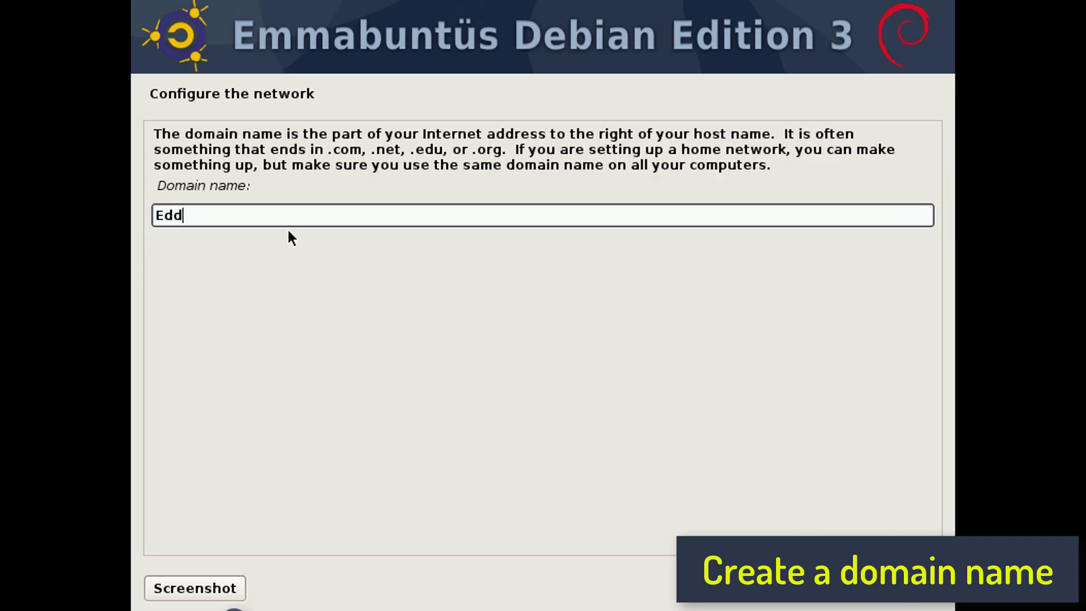
click(861, 598)
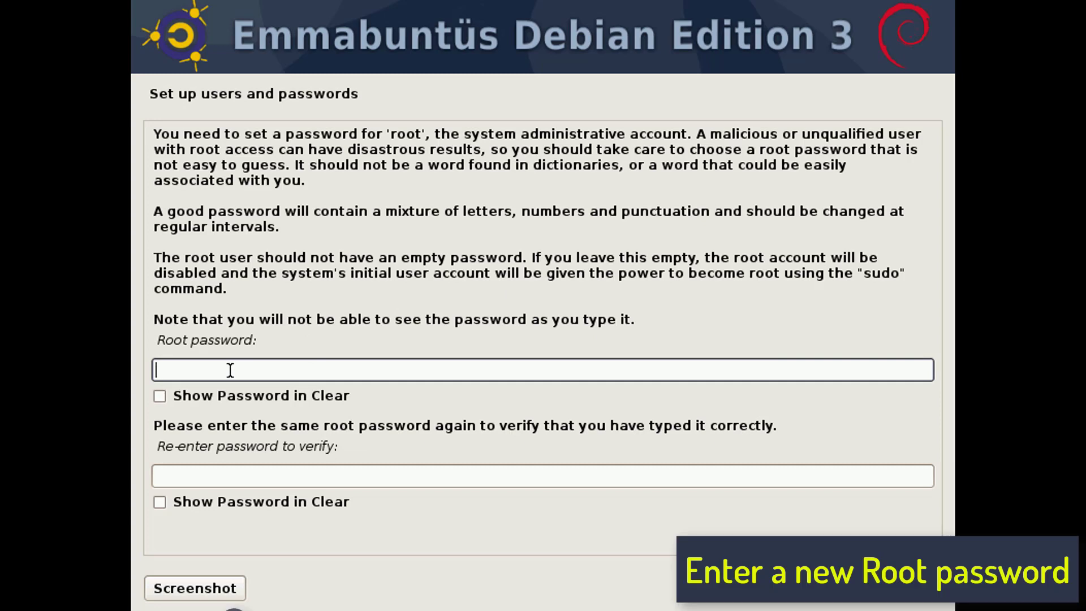
Enter the root password, repeat it for verification and submit it
text(••••••)
key(Tab)
text(•••)
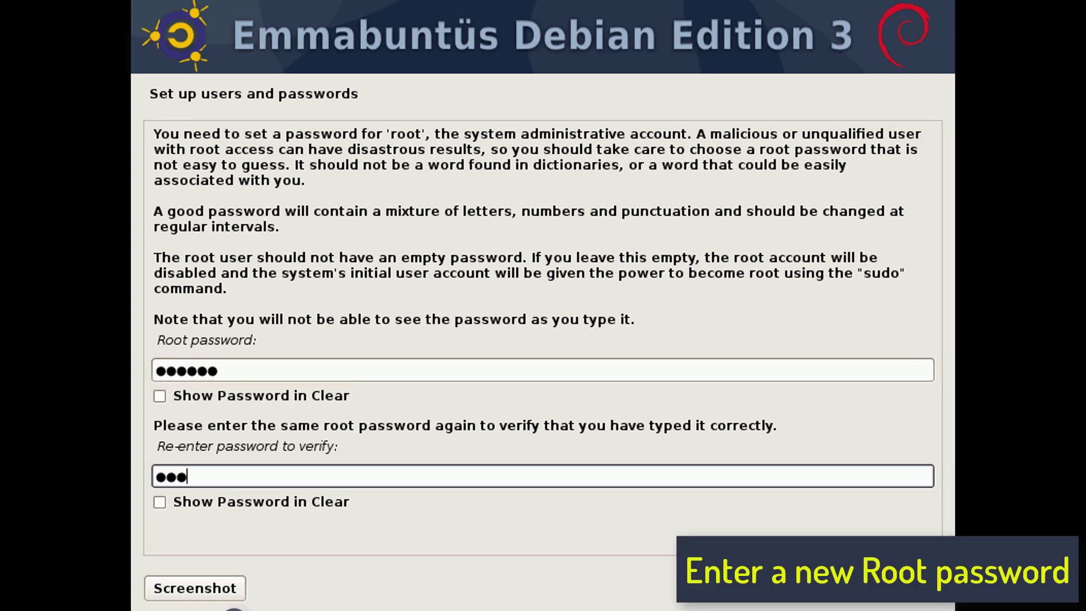
text(•••)
key(Return)
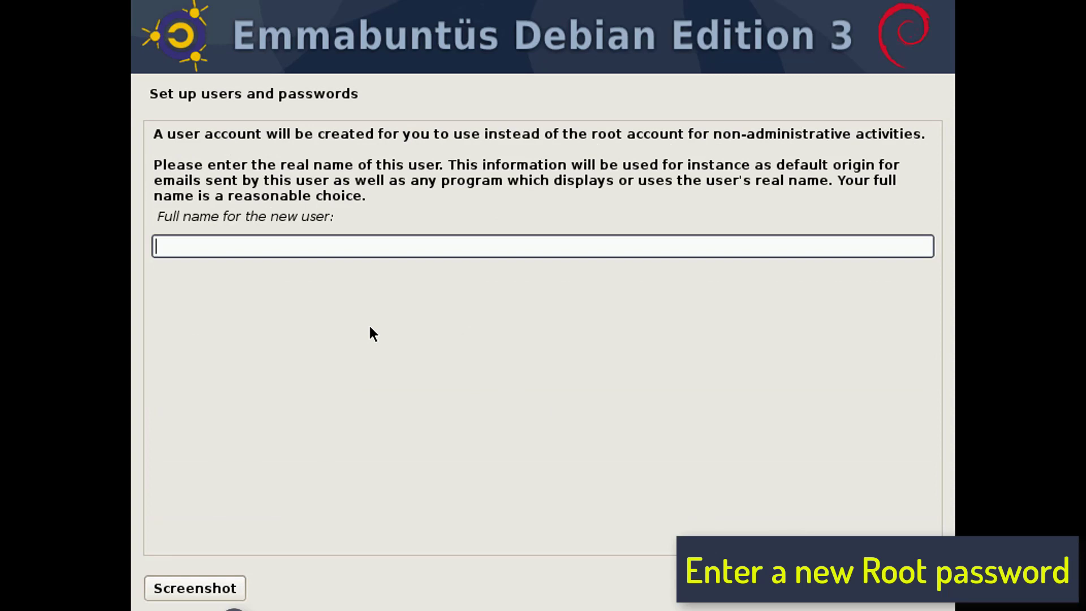
Enter the new user's full name and accept the suggested account username
text(edd)
key(Return)
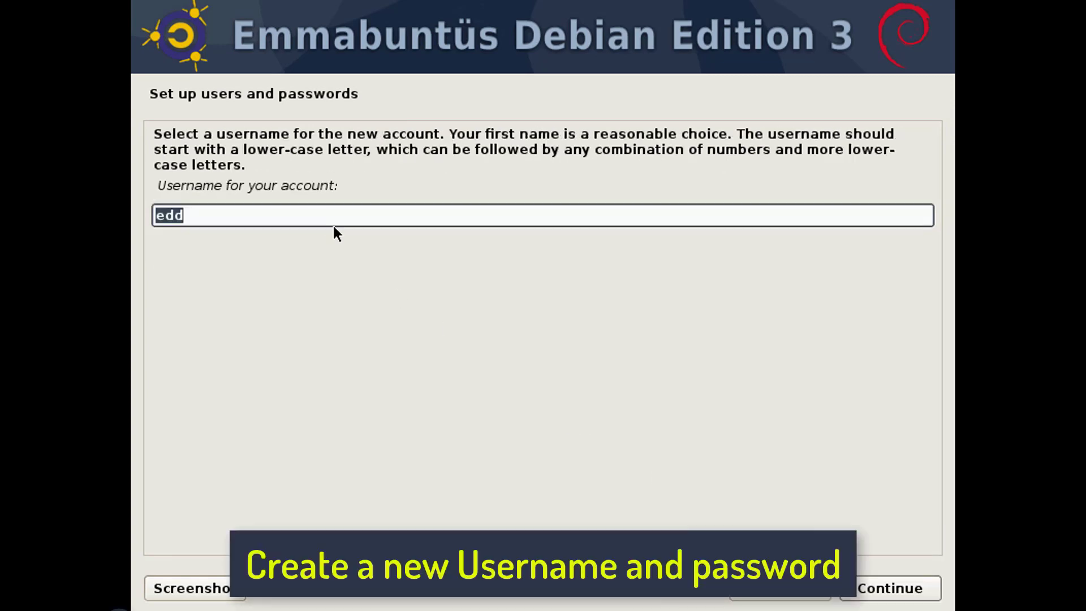
click(873, 589)
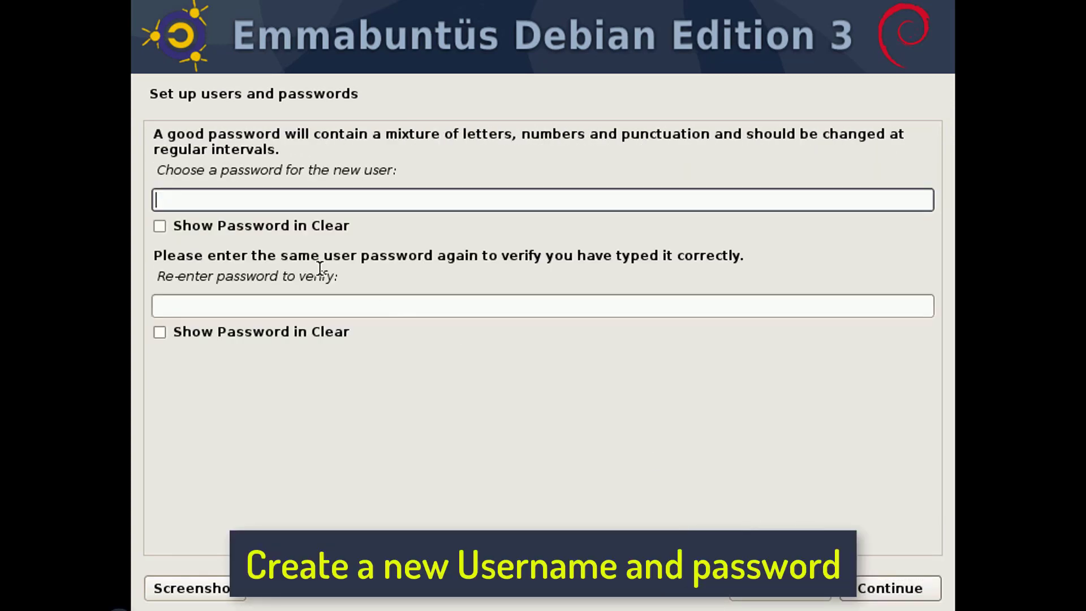
Enter the new user's password, repeat it for verification and submit it
text(******)
click(270, 308)
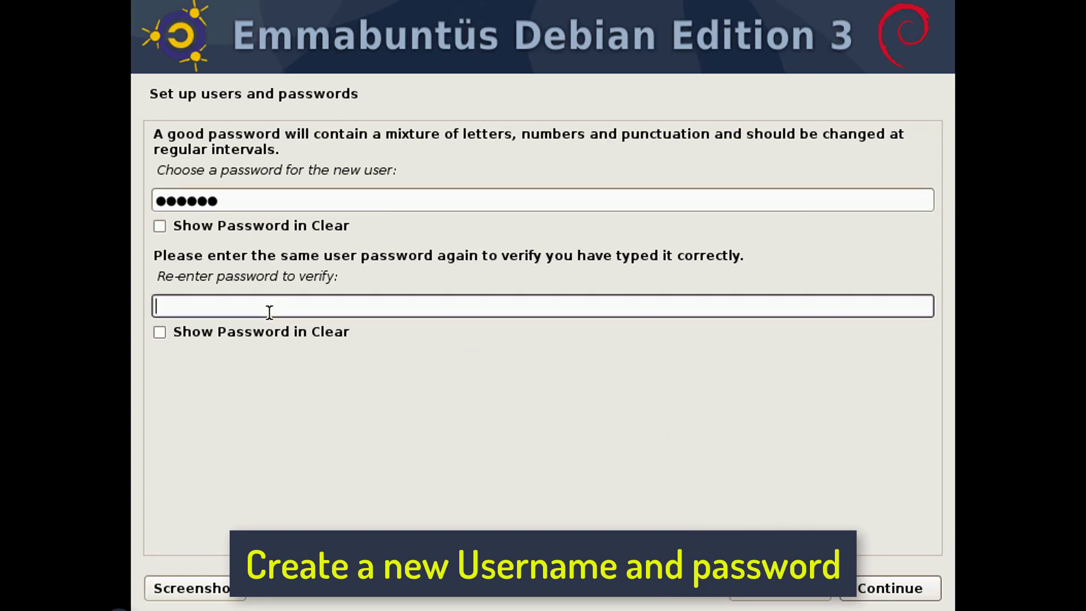
text(******)
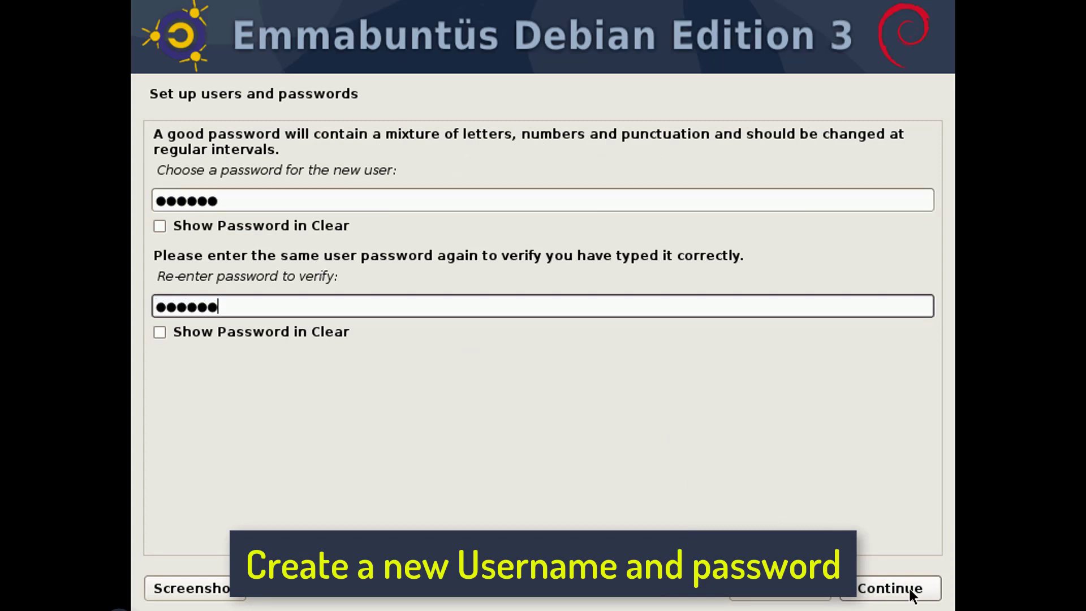
click(910, 590)
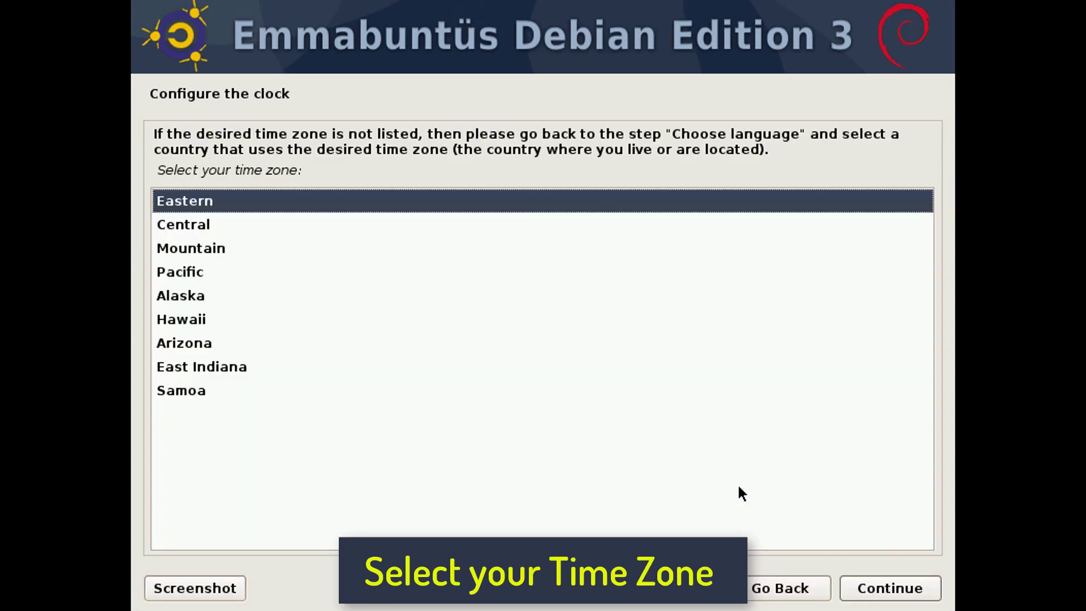
Set the system's time zone to Central
click(177, 226)
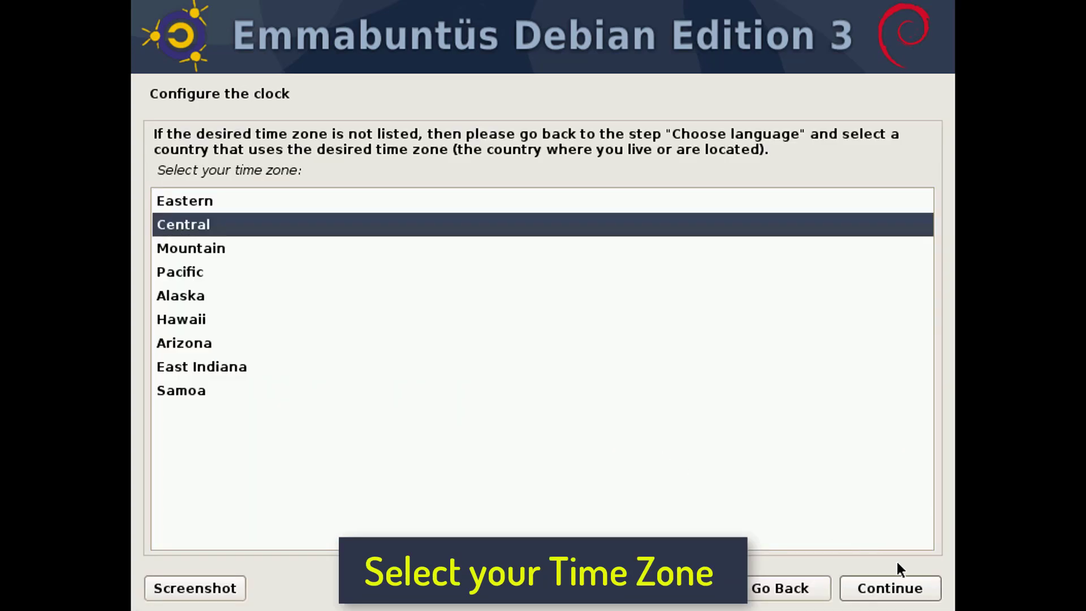
click(899, 583)
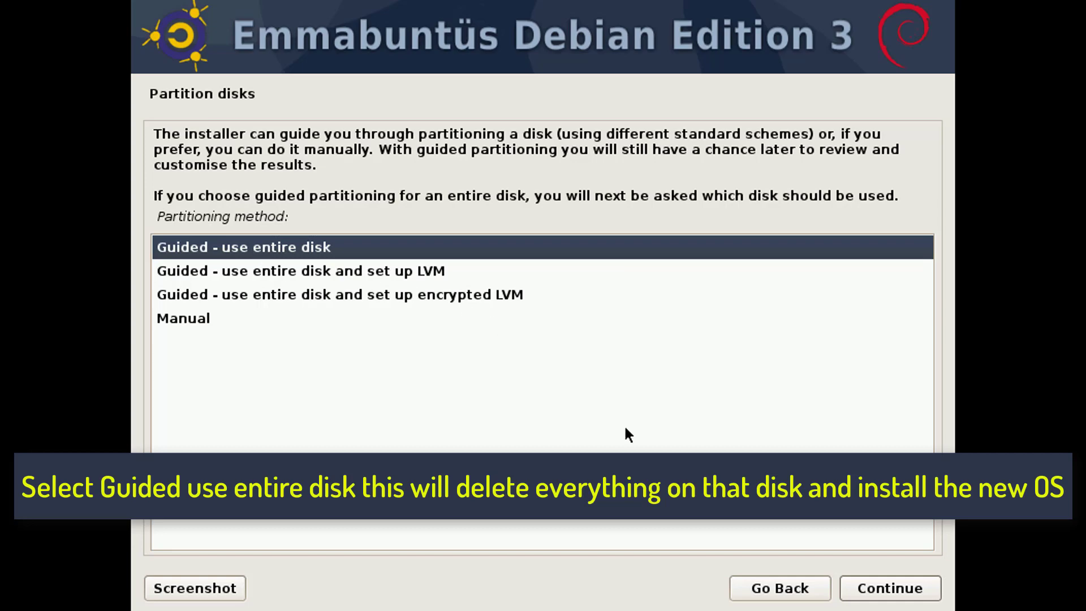
Set up guided partitioning of the entire sda disk with all files in one partition
click(886, 589)
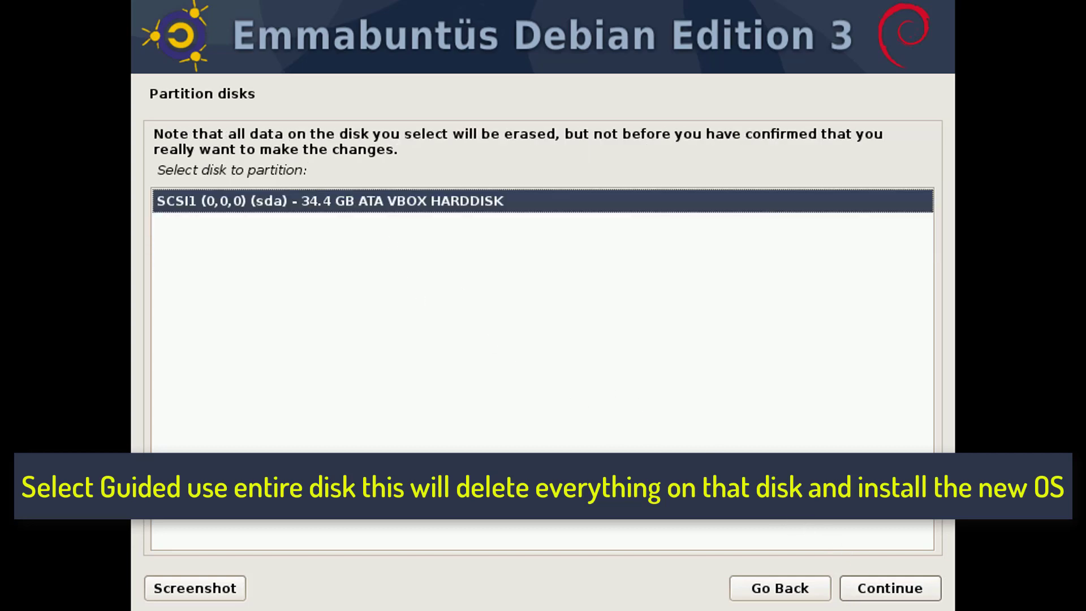
click(864, 588)
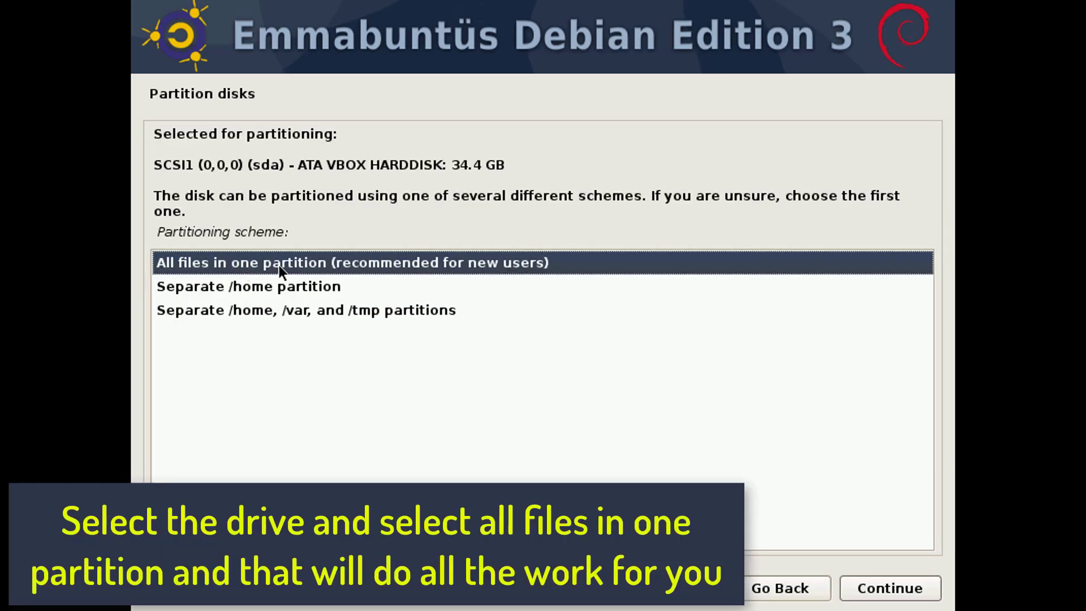
click(406, 264)
click(867, 589)
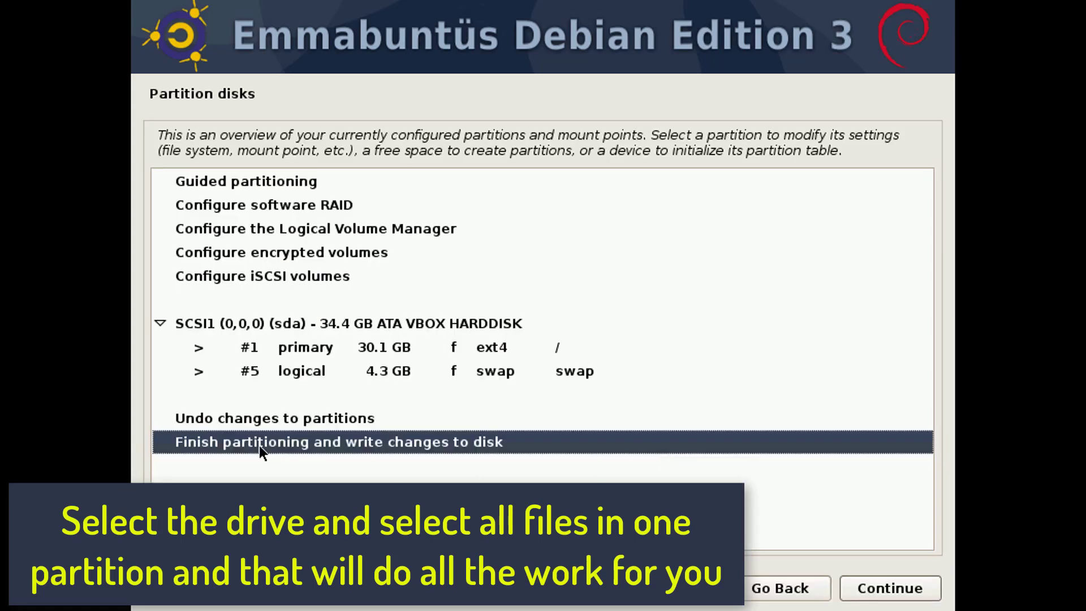
Finish partitioning and approve writing the changes to the disk
click(249, 444)
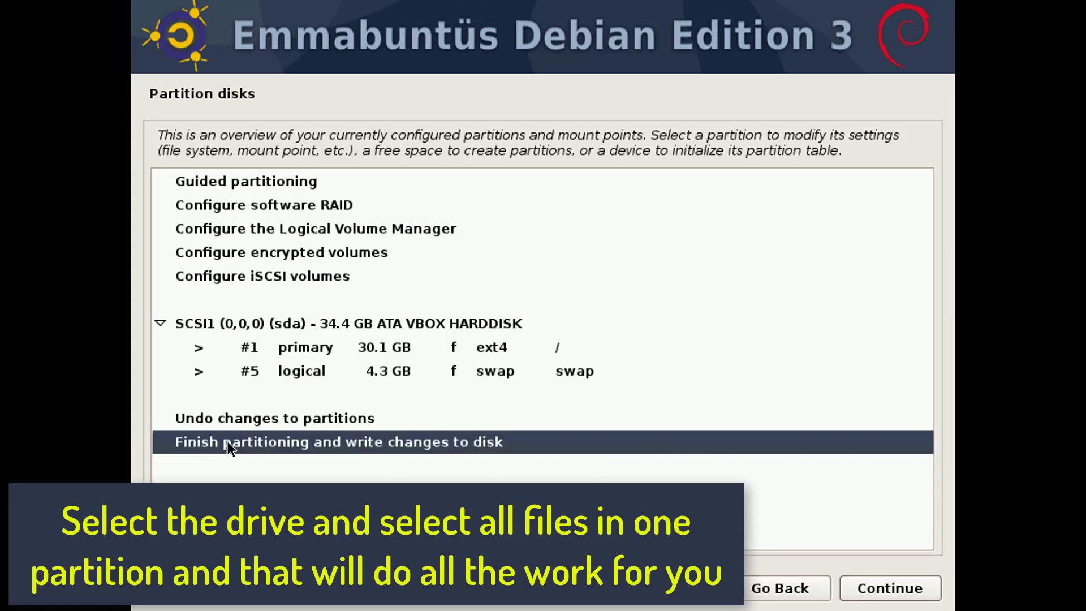
click(877, 593)
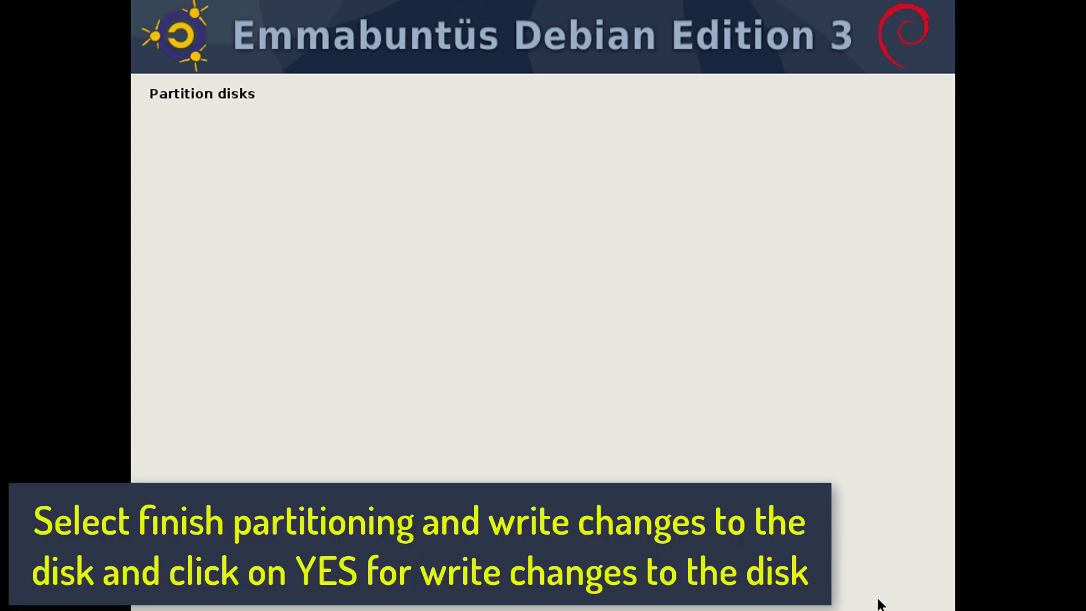
click(170, 379)
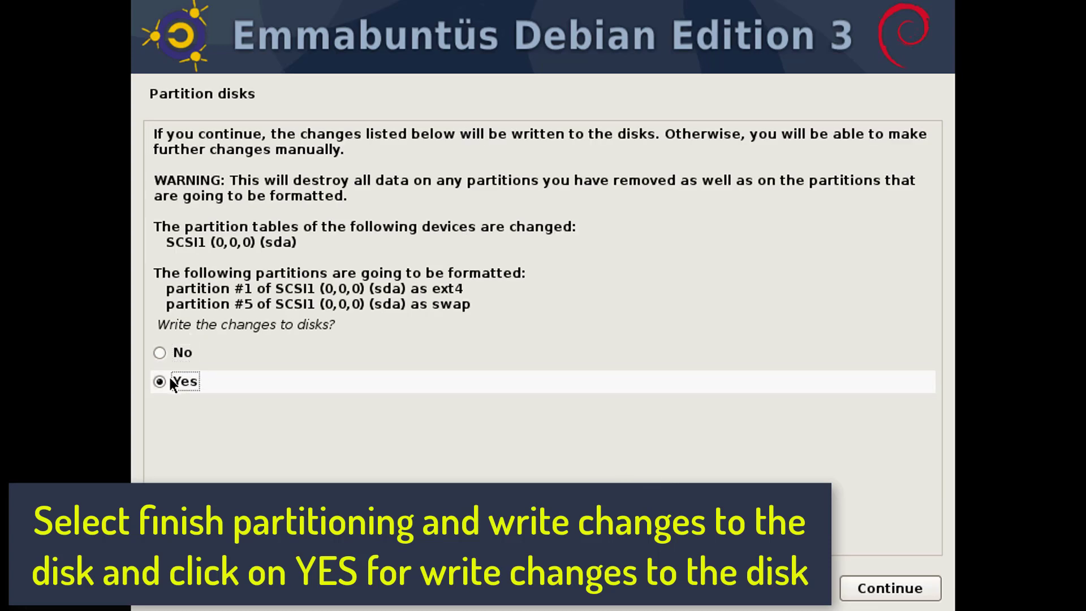
click(849, 588)
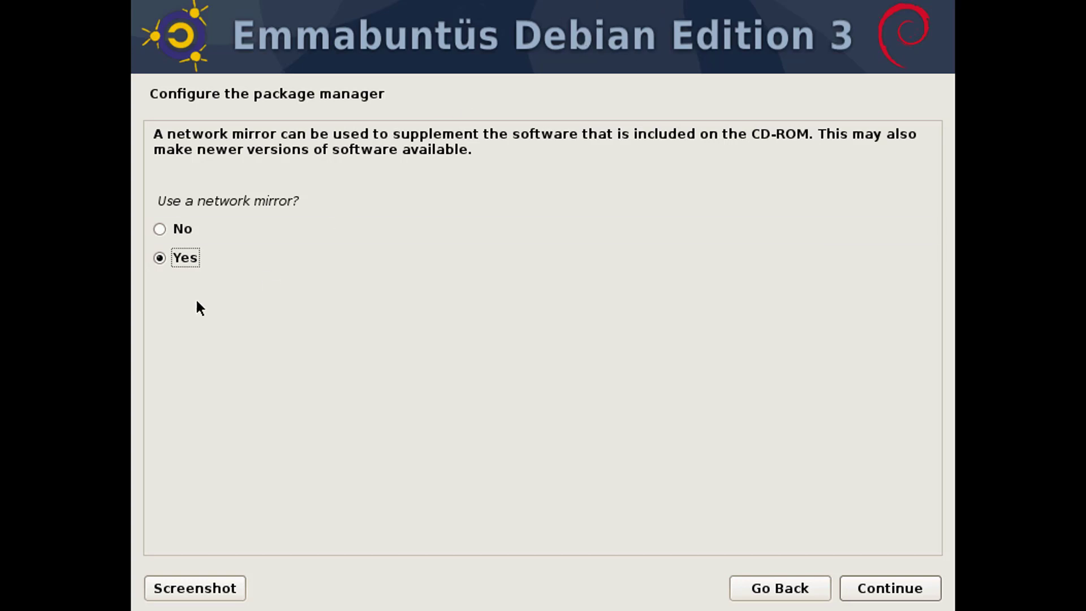
Answer No to using a network mirror for the package manager and submit the choice
click(166, 240)
click(907, 587)
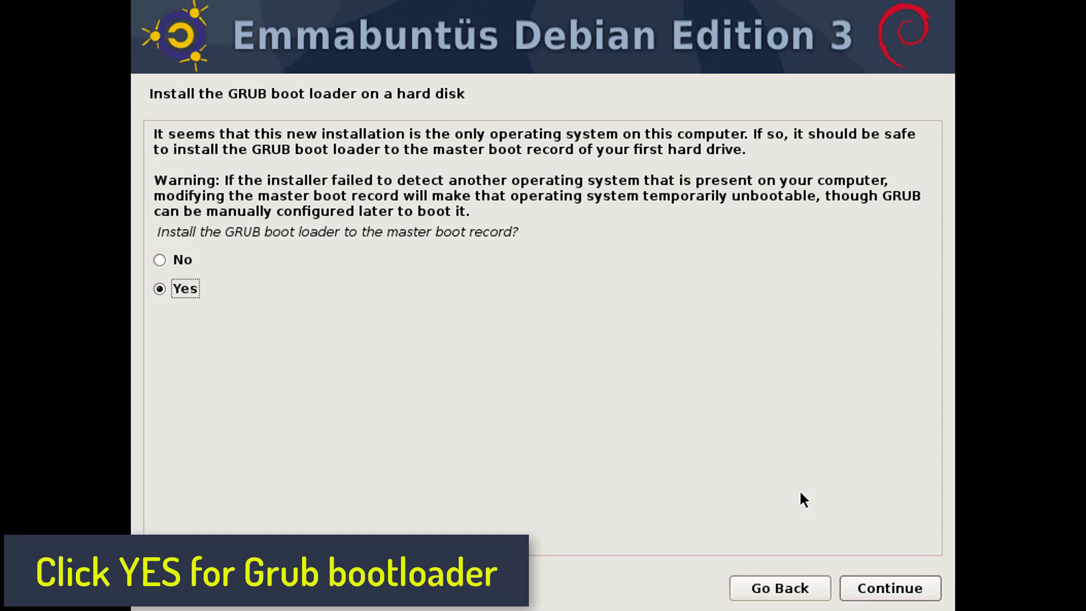
Install the GRUB boot loader to the master boot record of /dev/sda and finish the installation
click(865, 583)
click(487, 239)
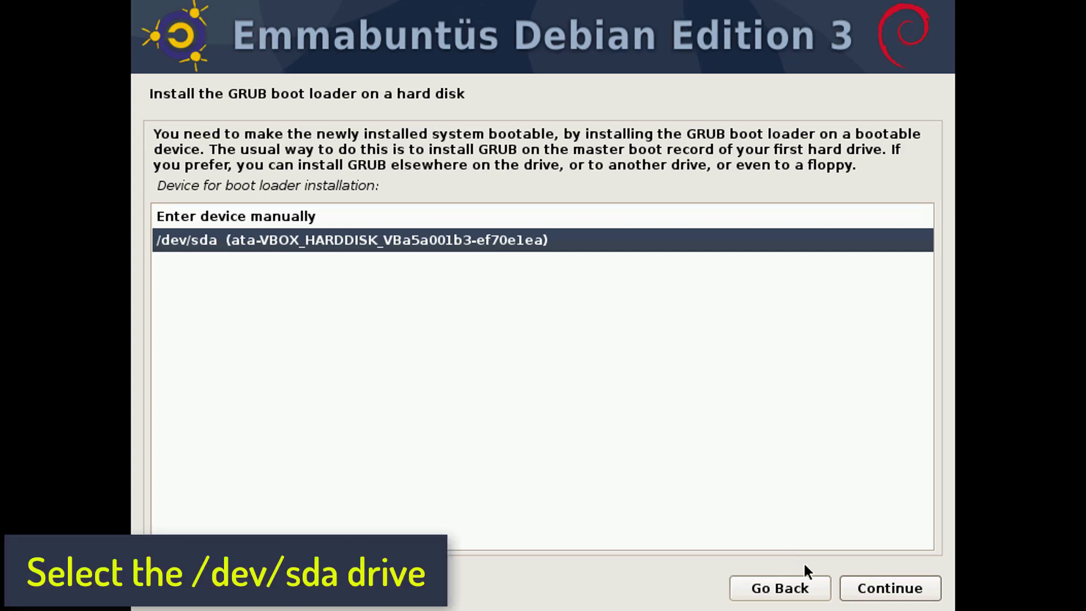
key(Return)
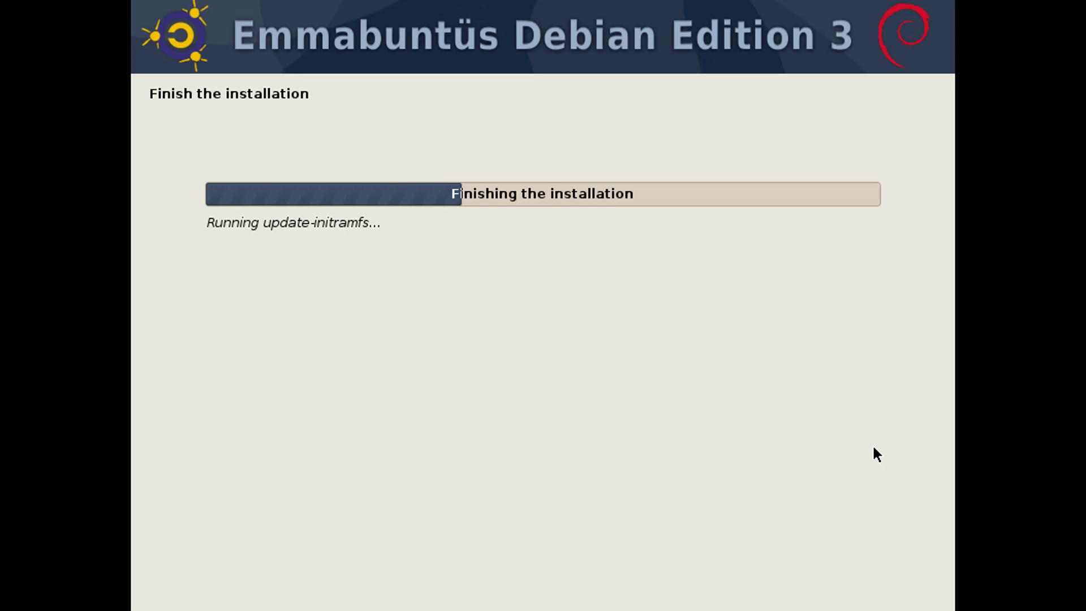
click(885, 591)
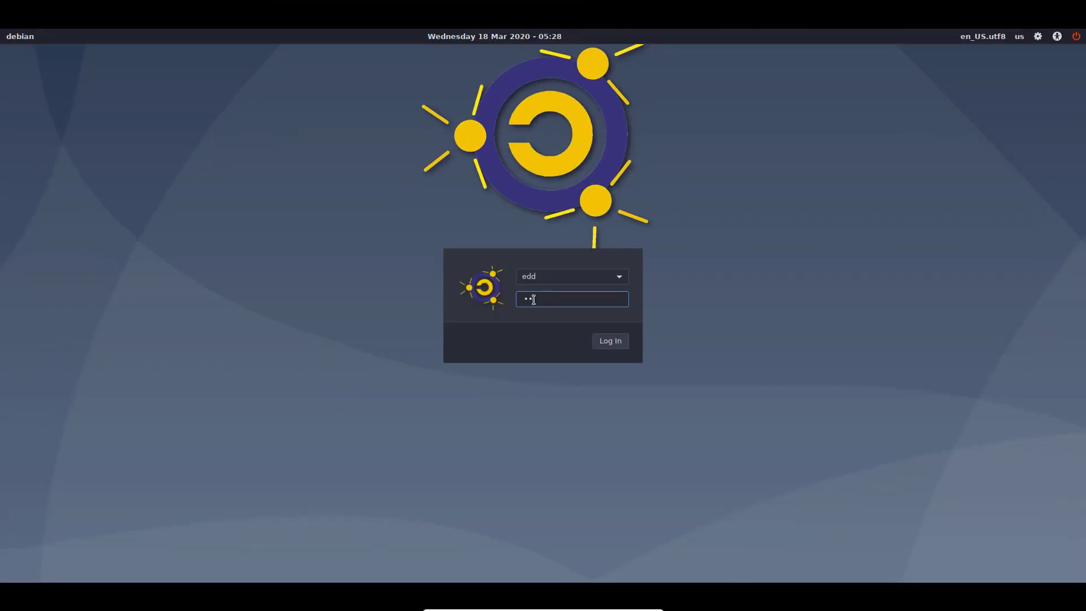
Log in to the installed system with the account password and dismiss the welcome message
key(Return)
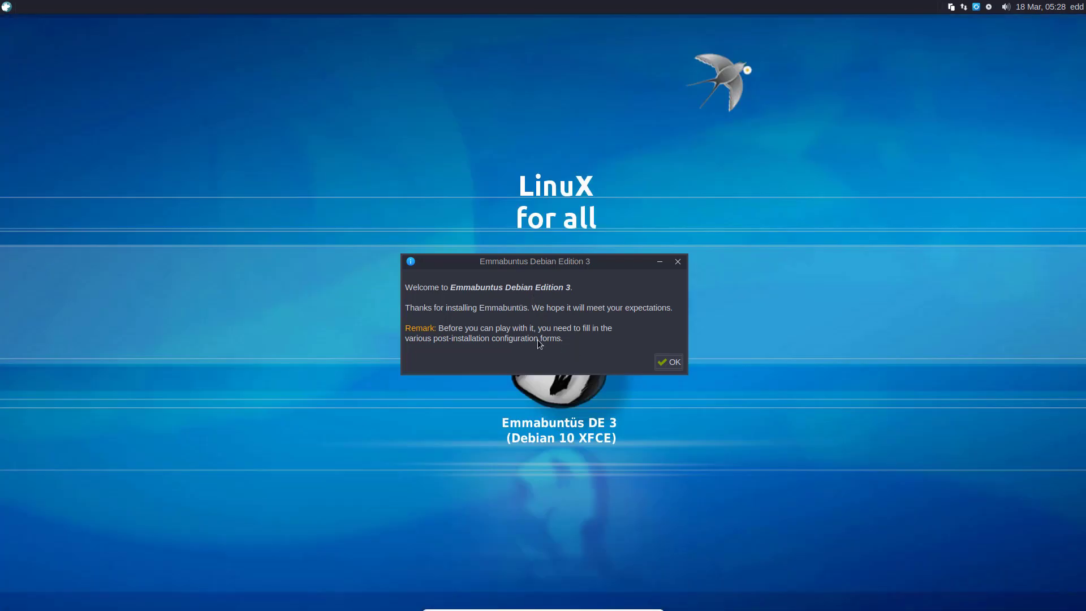
click(670, 363)
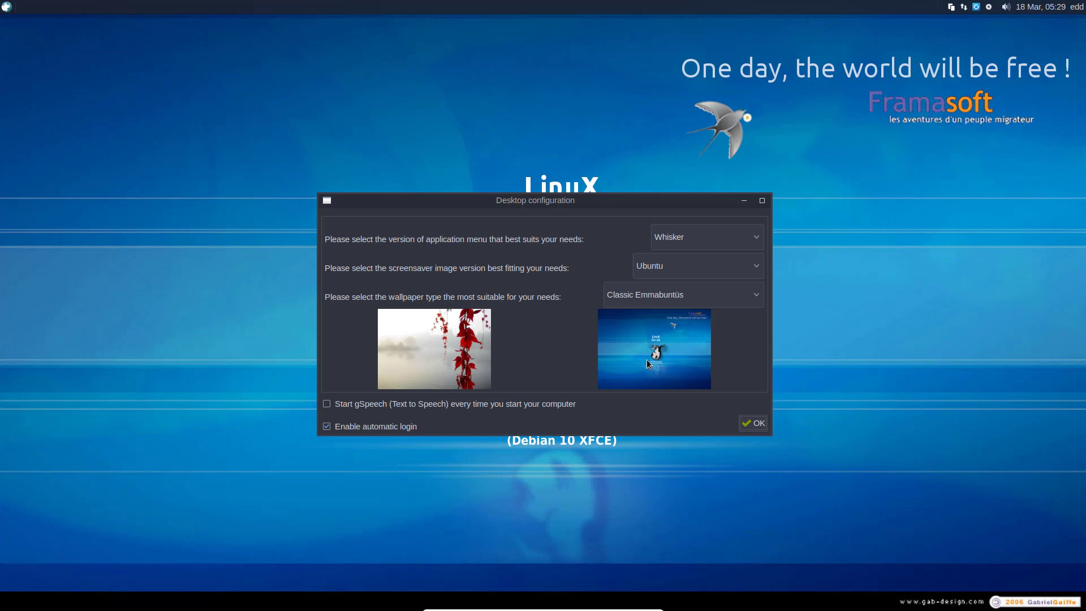
Configure the desktop with the Whisker menu, the Ubuntu screensaver image and Emmabuntus-Wallpaper-01, keeping automatic login enabled
click(686, 236)
click(687, 233)
click(636, 261)
click(583, 257)
click(644, 294)
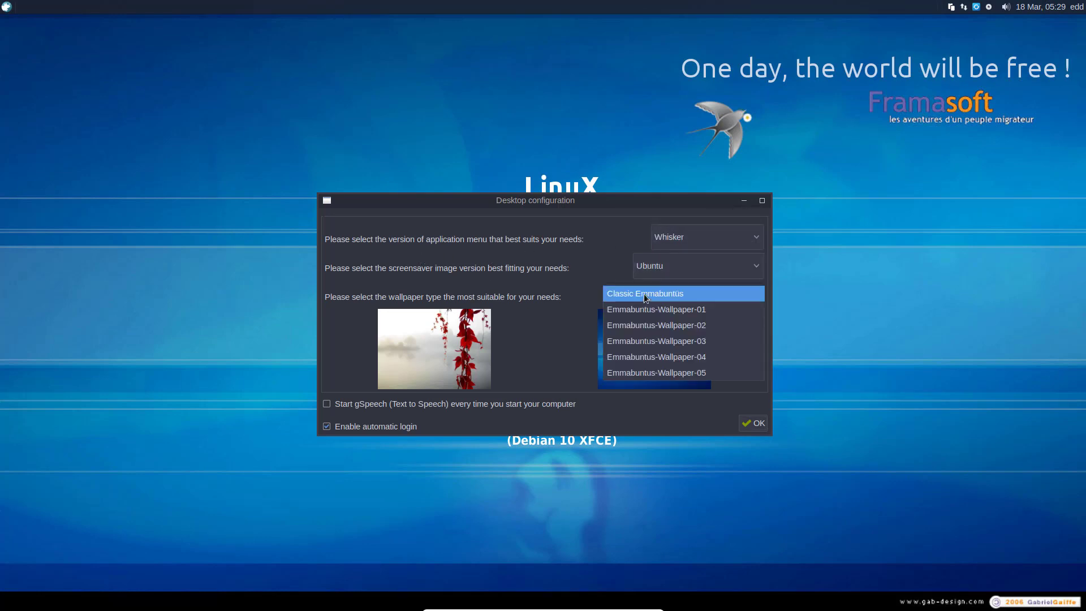
click(659, 307)
click(673, 277)
click(600, 285)
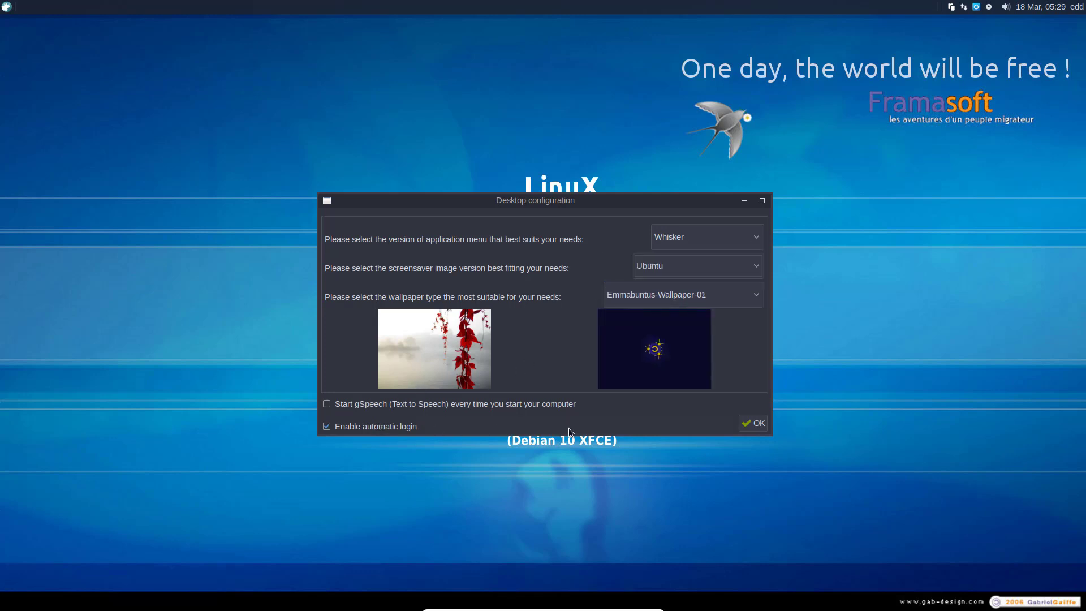
click(749, 424)
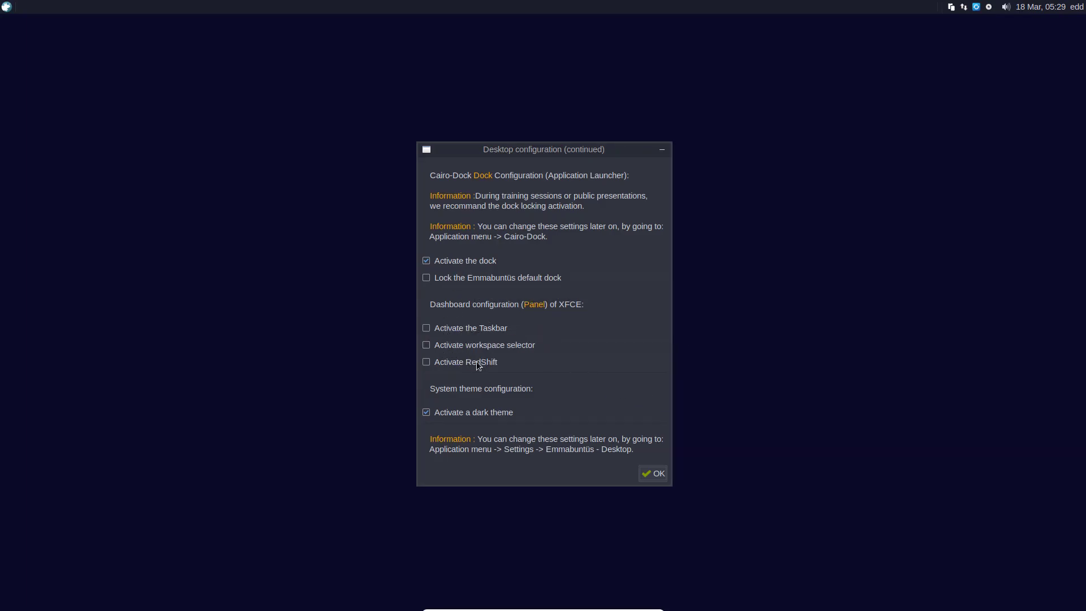
Accept the activated dock and dark theme, and choose the All version of the dock
click(644, 475)
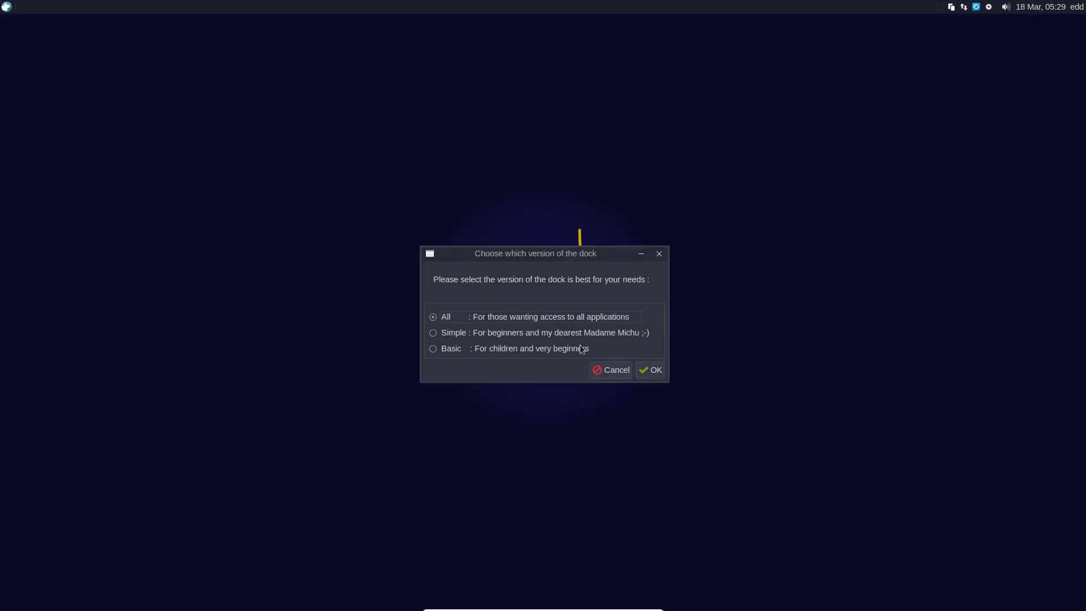
click(655, 370)
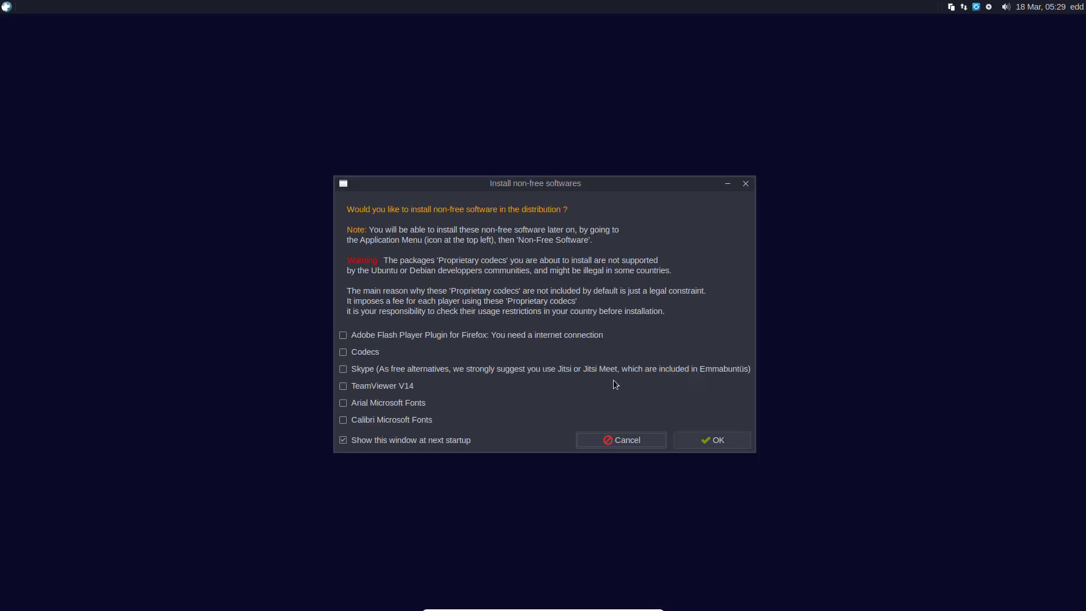
Install the non-free Adobe Flash Player Plugin, Codecs, Skype and TeamViewer V14
click(343, 335)
click(342, 352)
click(343, 369)
click(343, 386)
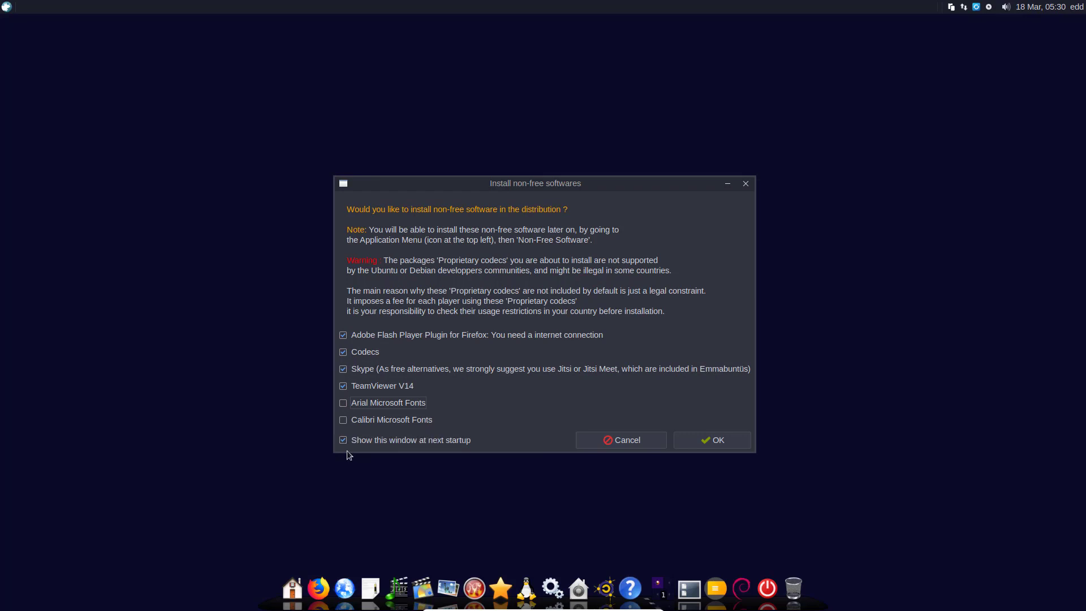
click(708, 442)
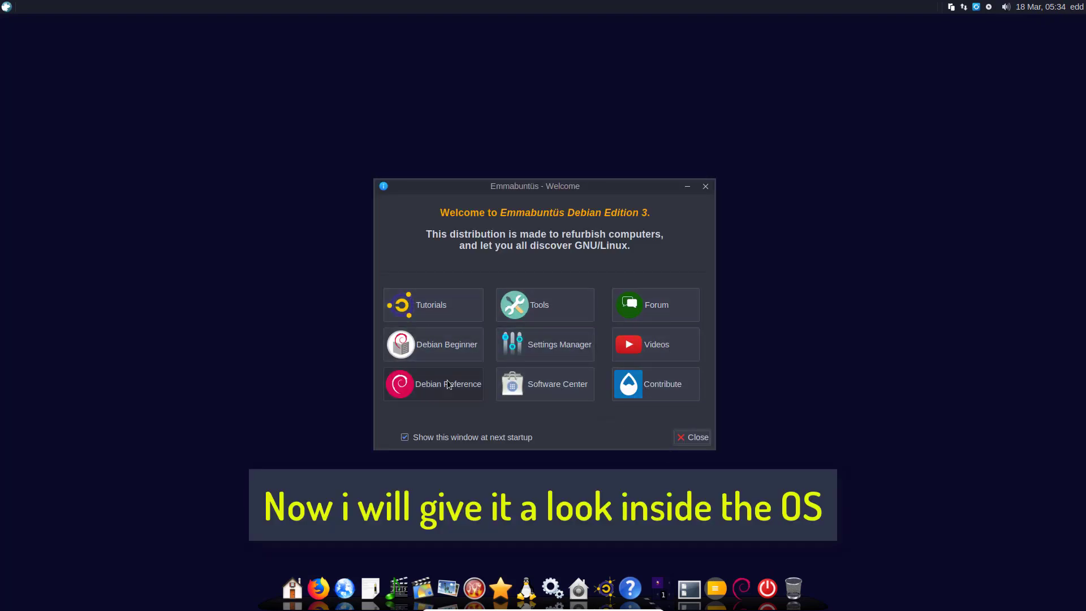
View the Emmabuntüs tutorials page from the welcome window and close the browser
click(441, 314)
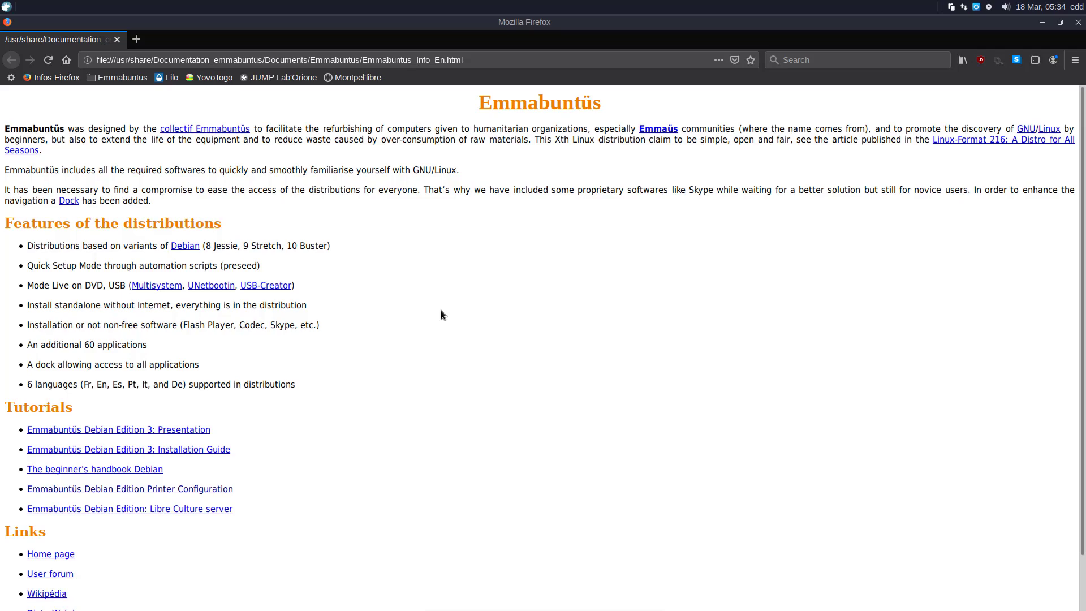
click(1078, 22)
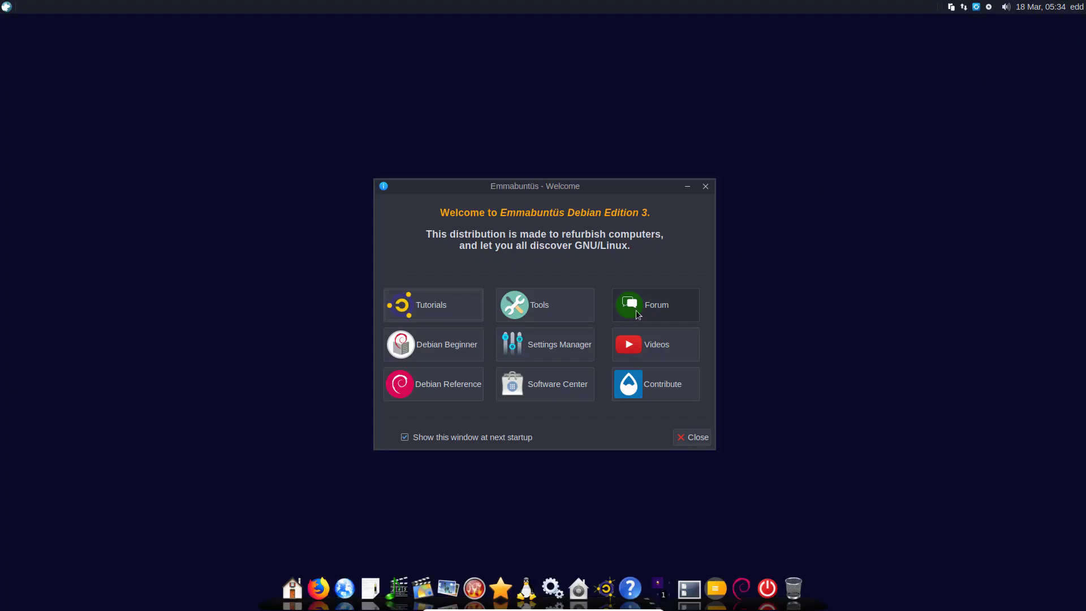
Look through the Emmabuntüs system tools and browse Flathub, including the details page of the Games app
click(568, 321)
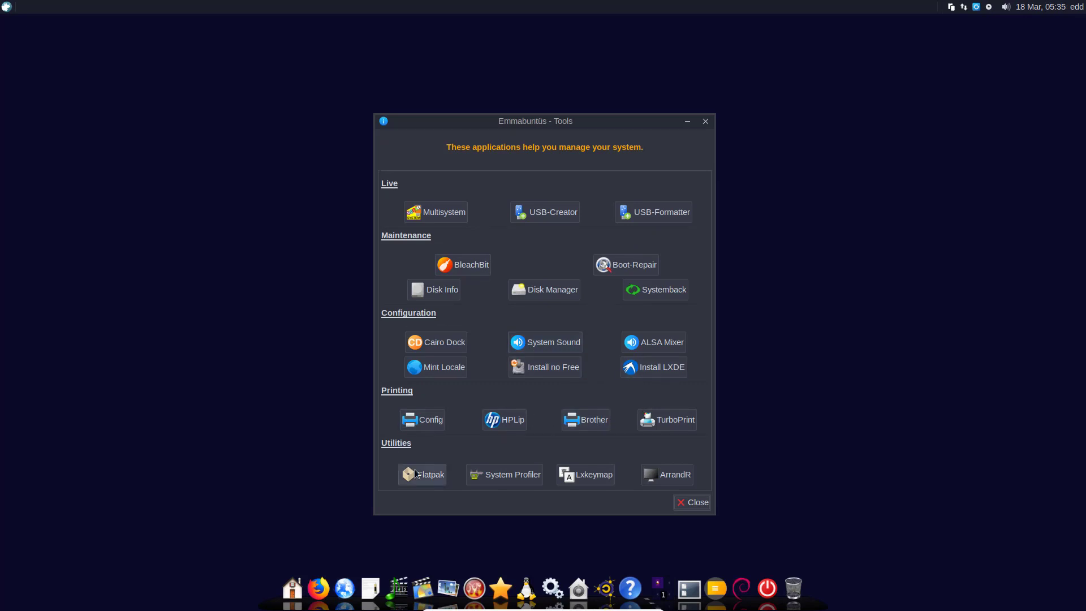
click(433, 472)
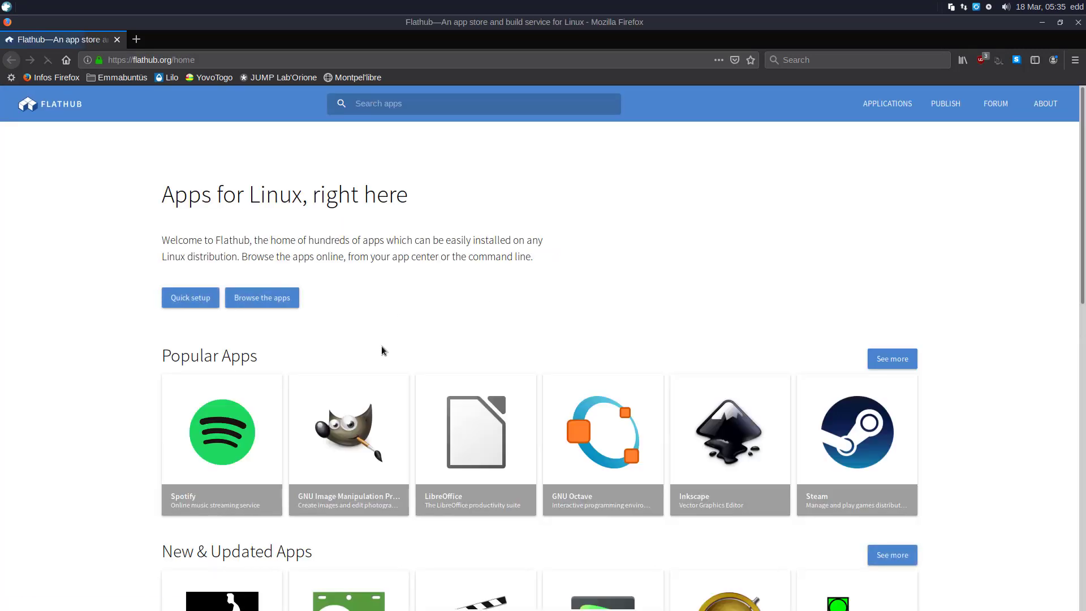
scroll(382, 344, down, 10)
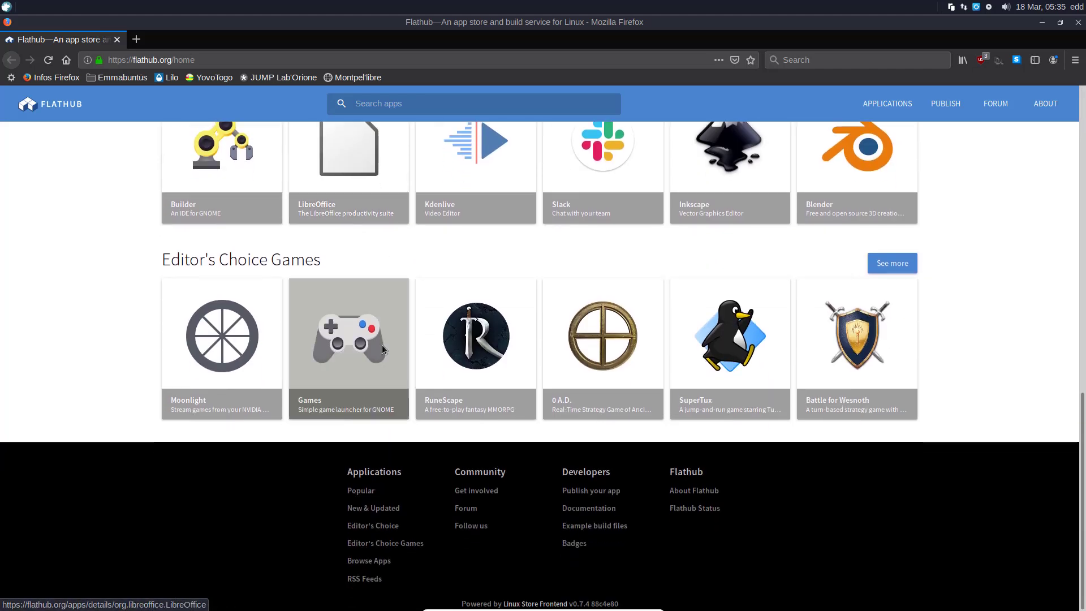
click(349, 342)
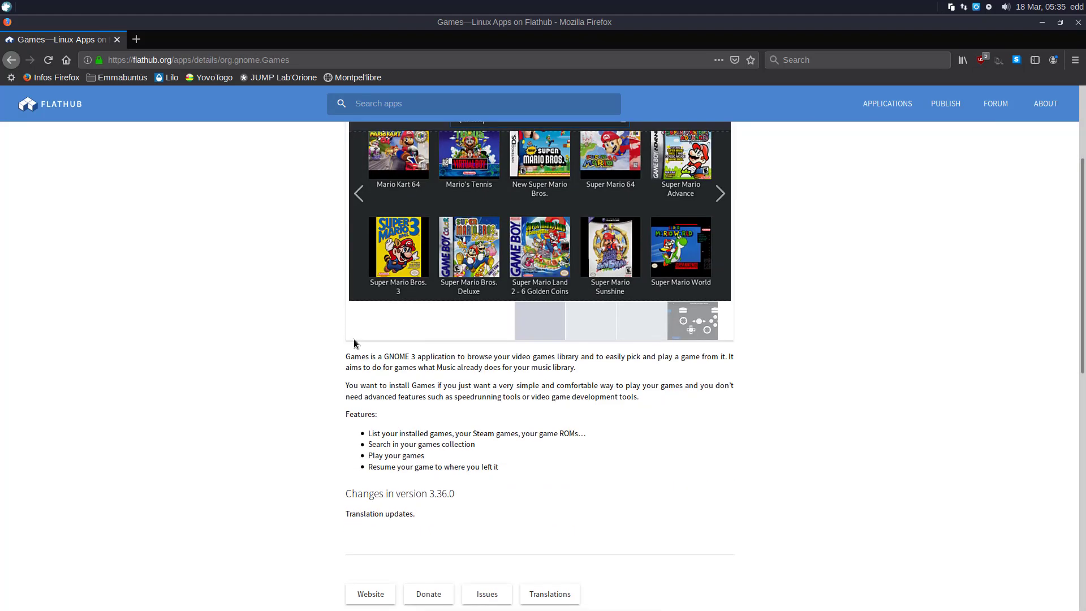
scroll(357, 341, down, 10)
click(1077, 22)
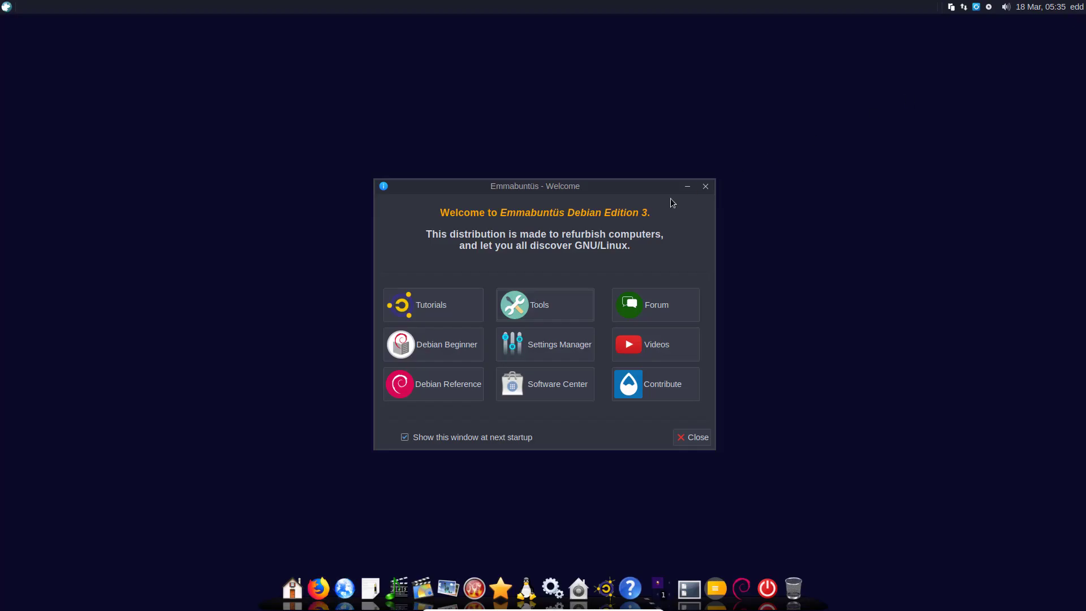
click(526, 303)
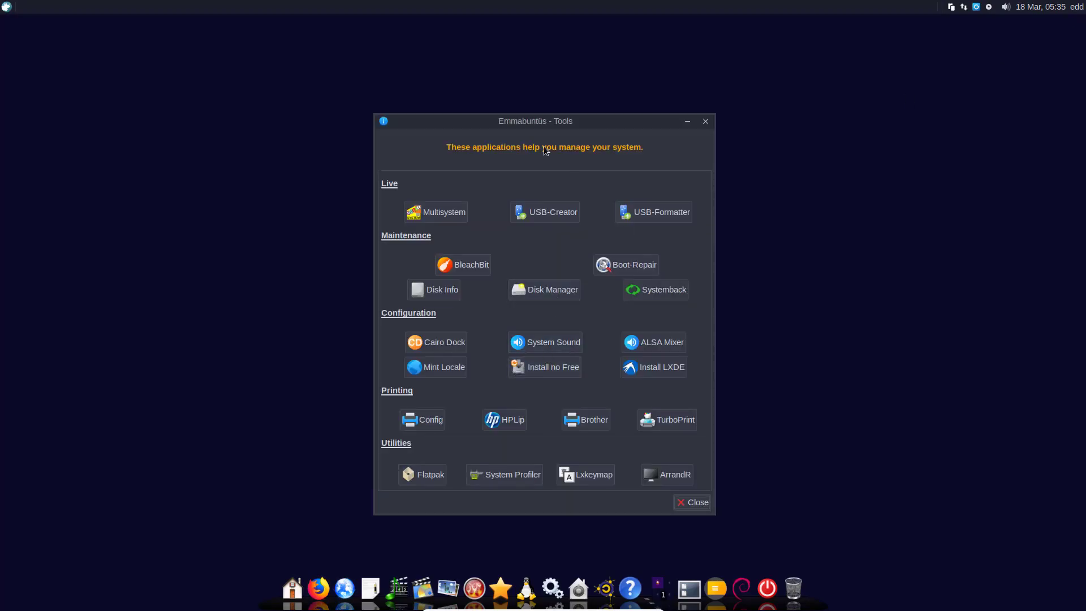
click(707, 122)
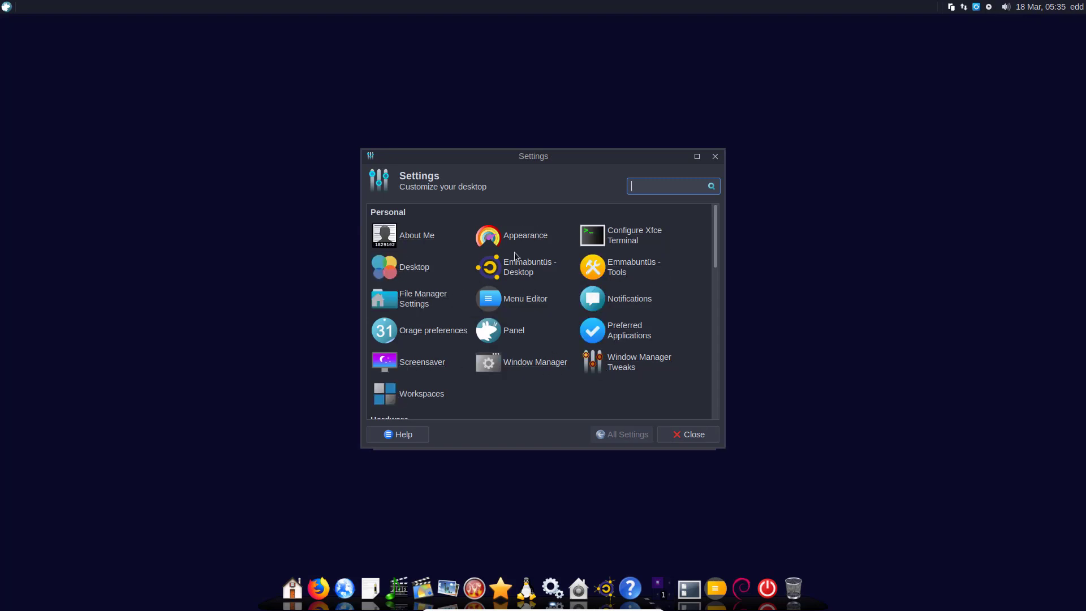
Try out several appearance styles, apply Adwaita-dark and return to the full settings overview
click(522, 237)
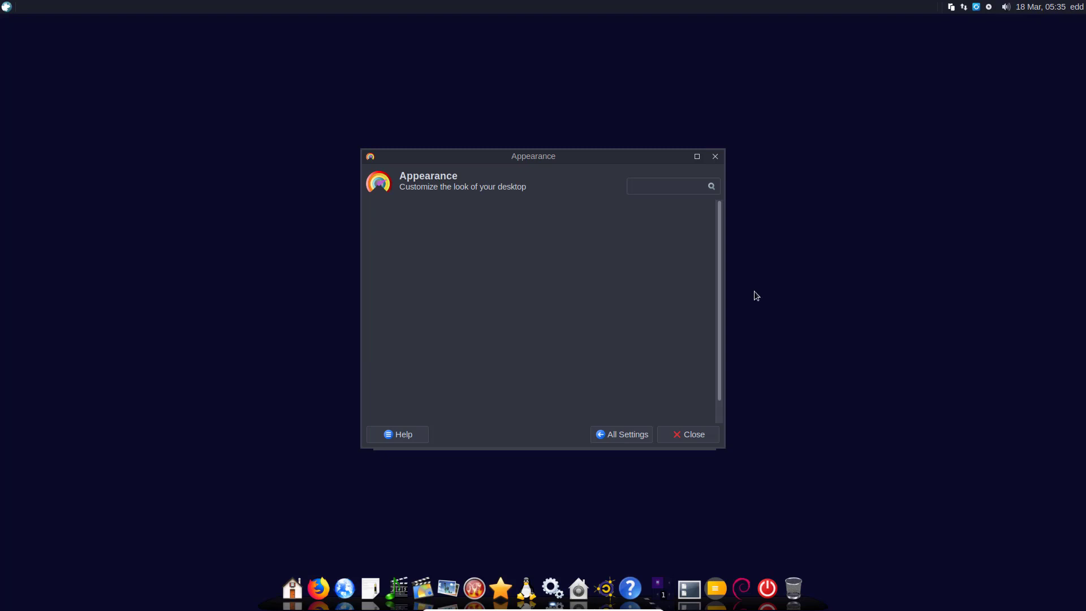
click(453, 263)
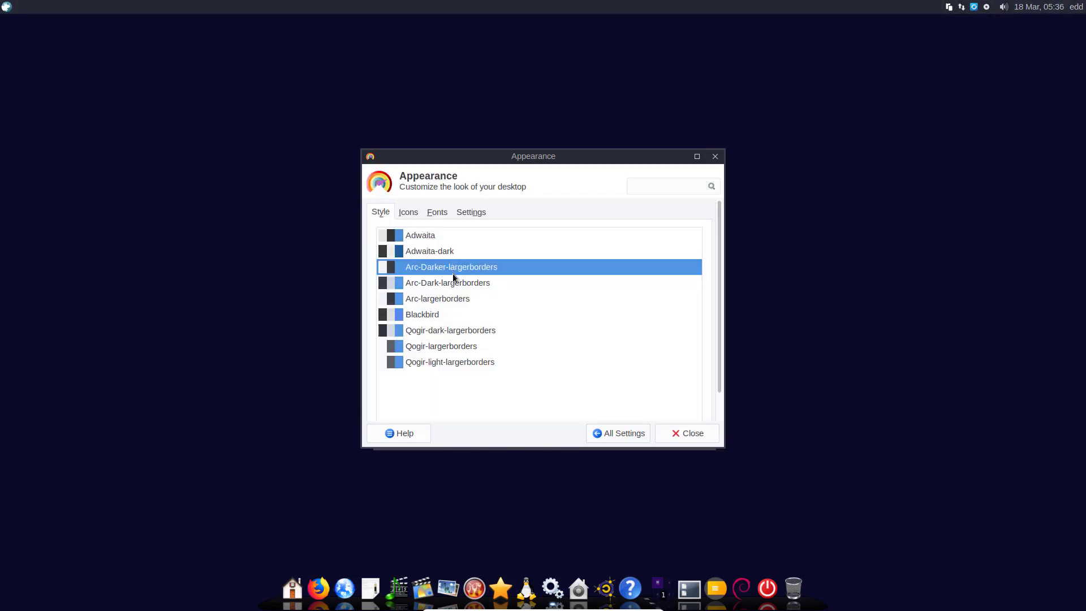
click(452, 276)
click(438, 290)
click(430, 303)
click(426, 330)
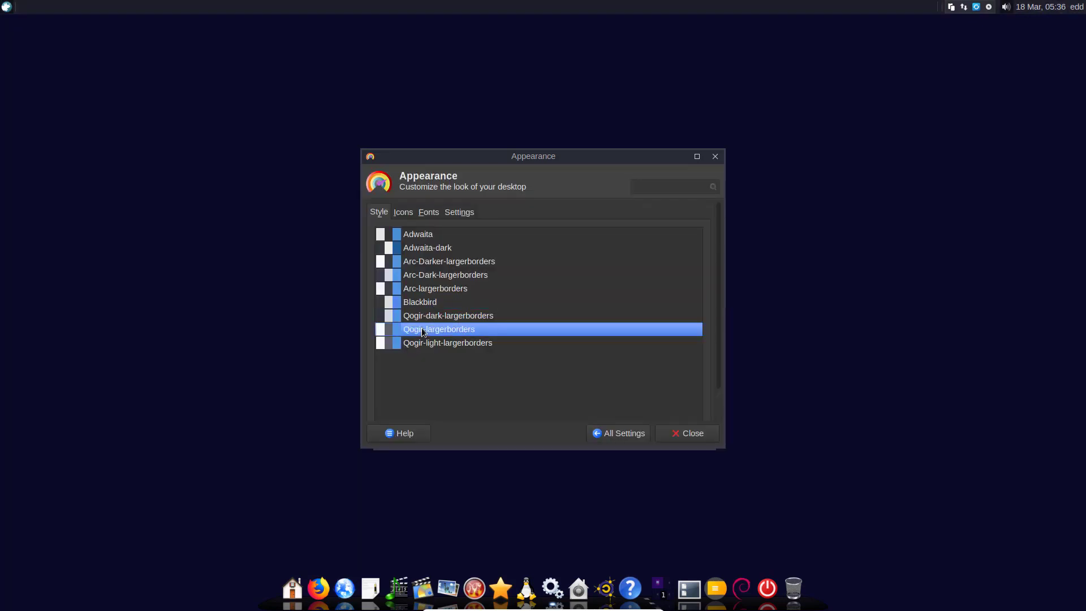
click(422, 362)
click(428, 237)
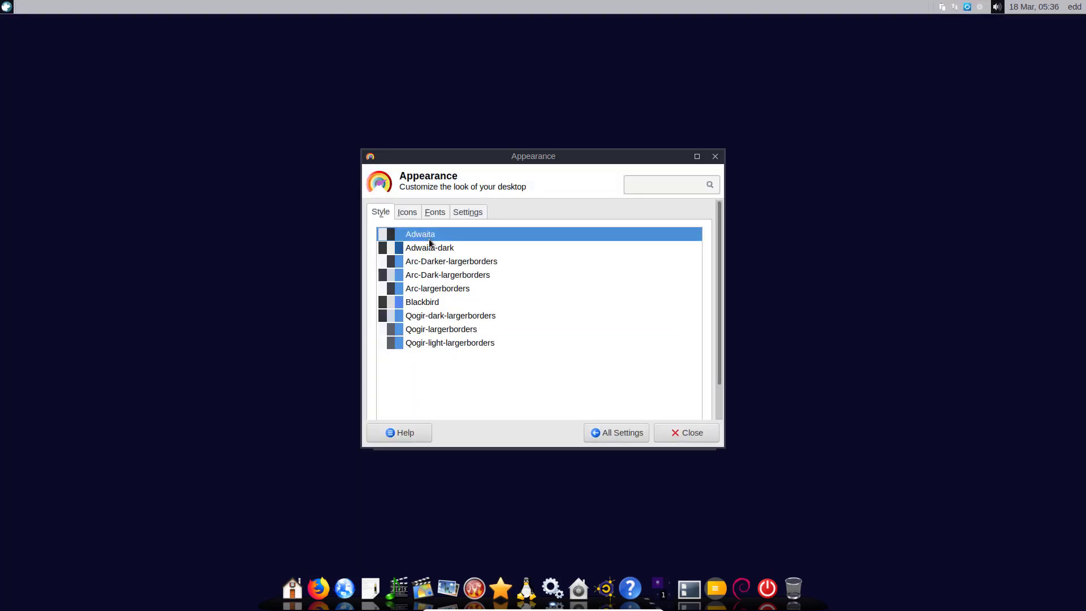
click(429, 251)
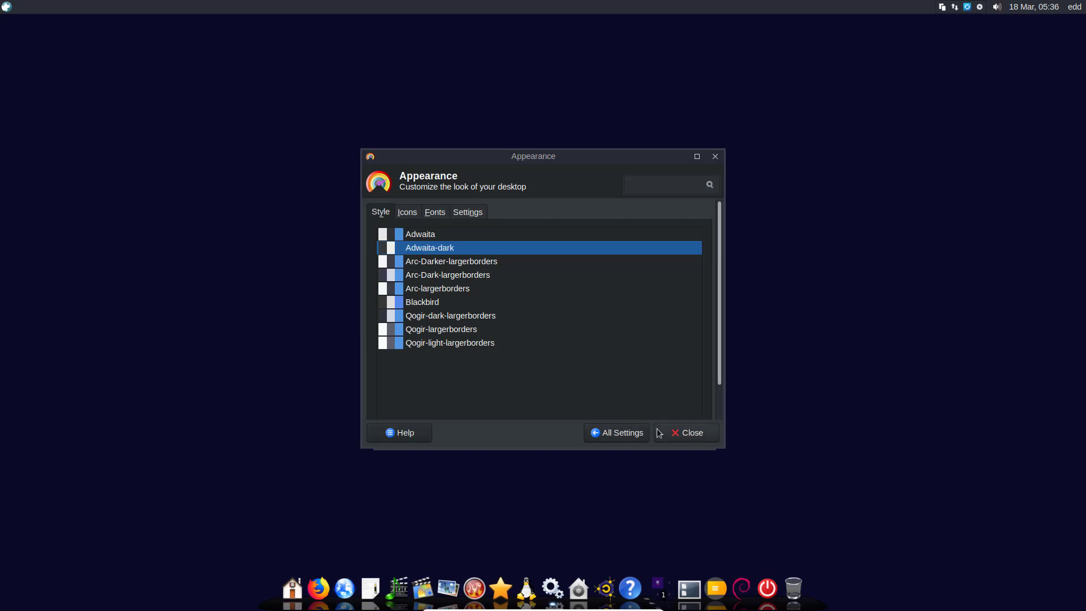
click(619, 431)
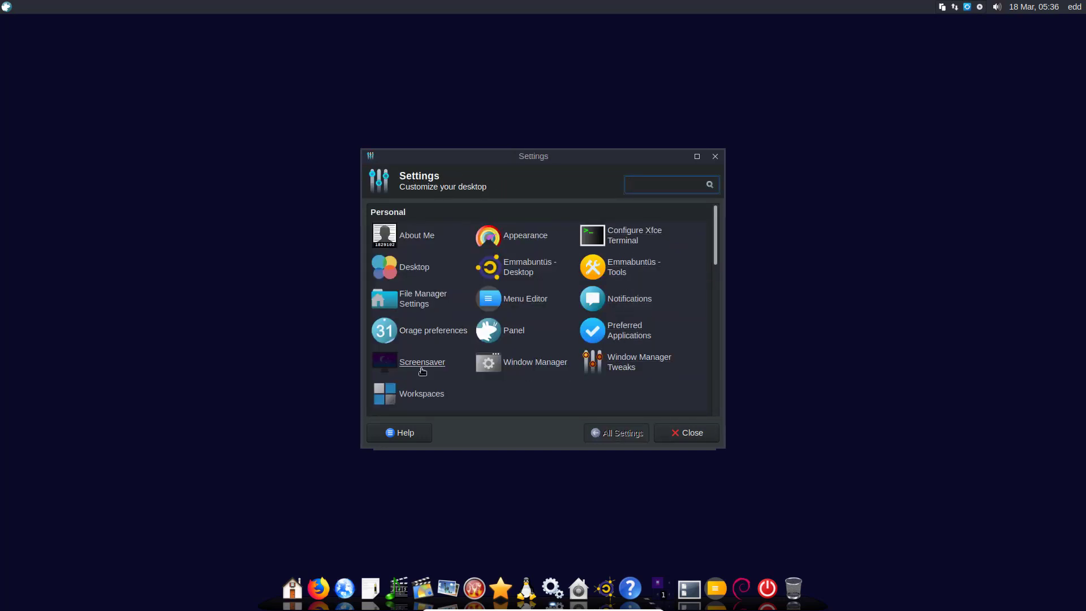
Try several desktop wallpapers, set the foggy lake with the wooden pier as background and close the desktop settings
click(417, 274)
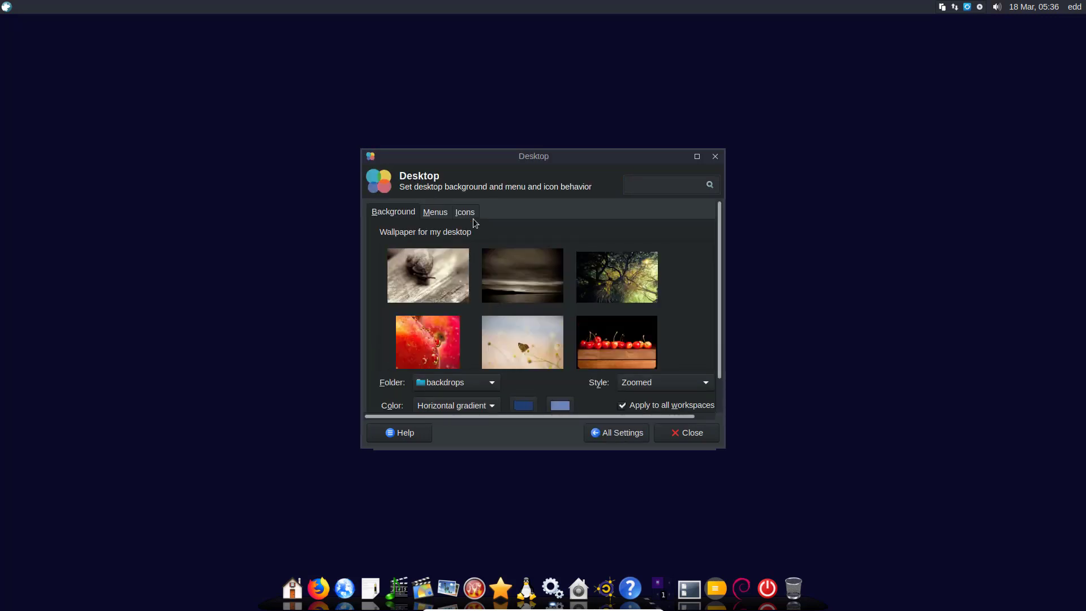
scroll(588, 311, down, 2)
click(528, 345)
scroll(537, 342, down, 3)
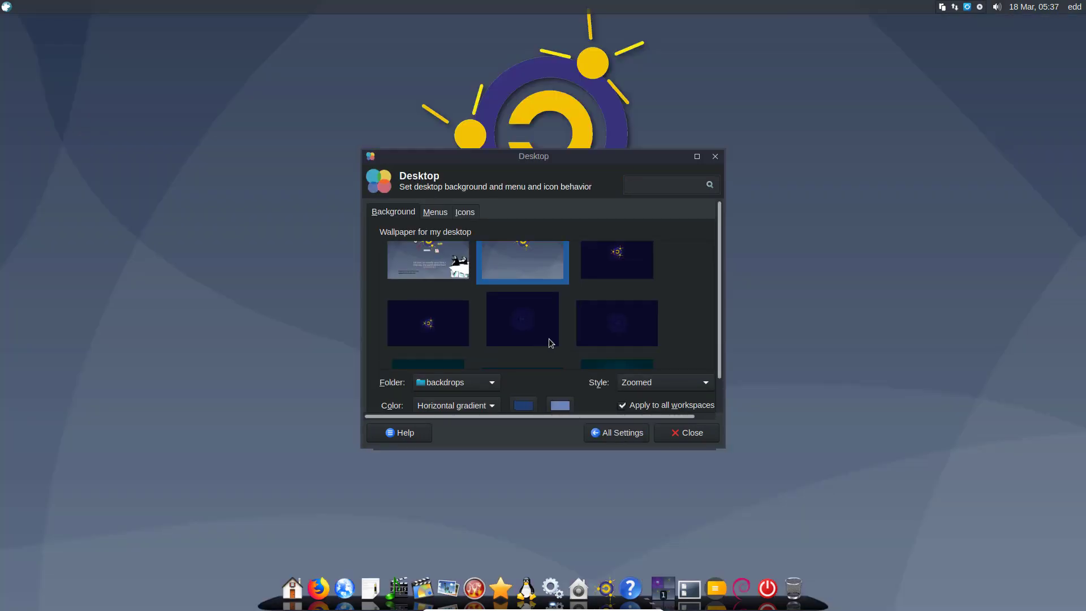
click(531, 310)
scroll(538, 328, down, 4)
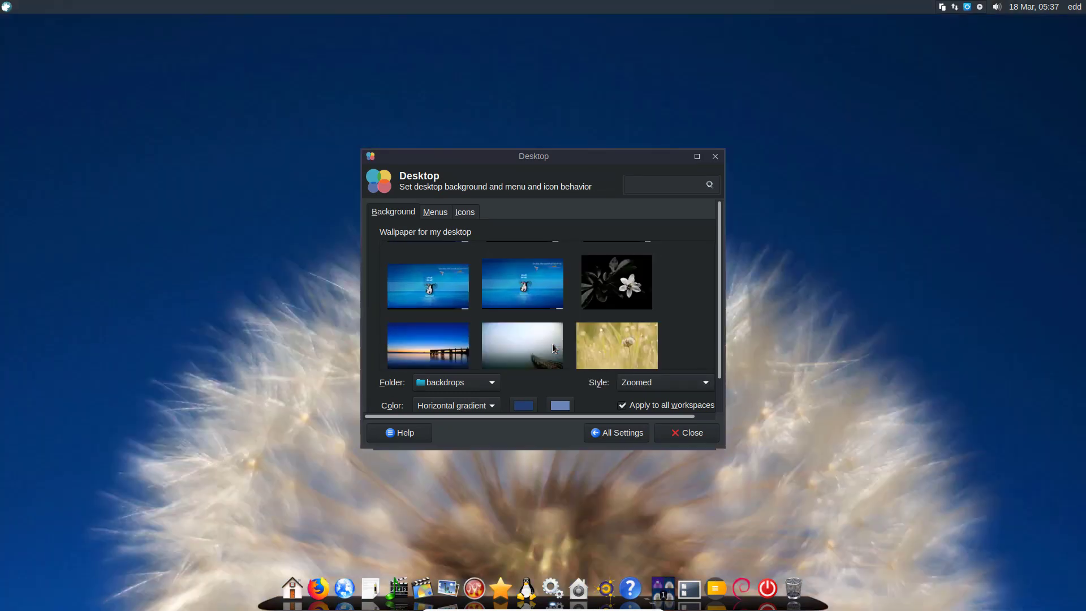
click(619, 286)
click(541, 351)
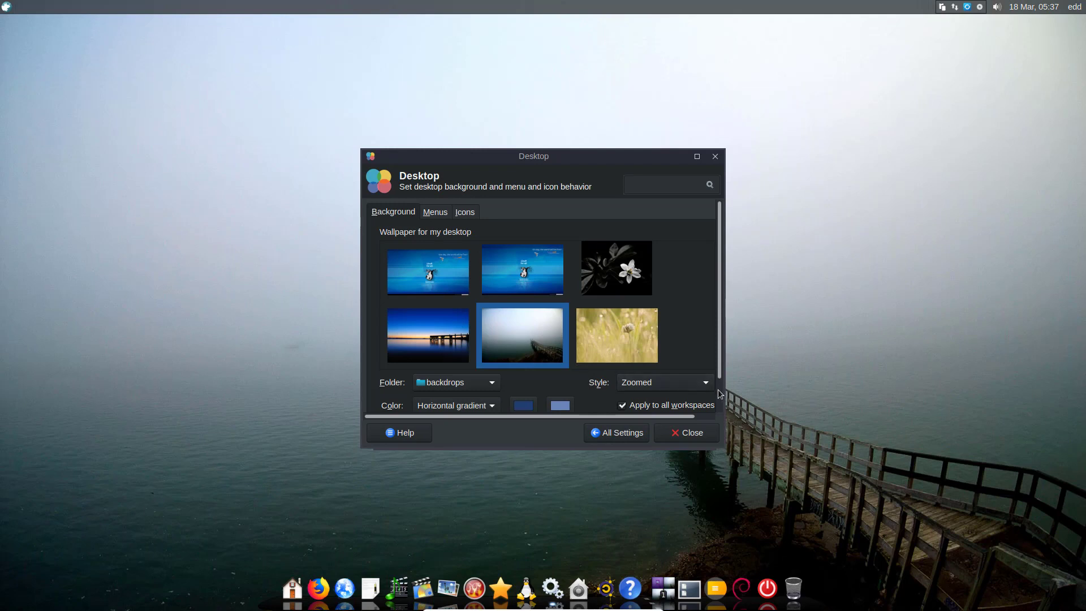
scroll(719, 395, down, 2)
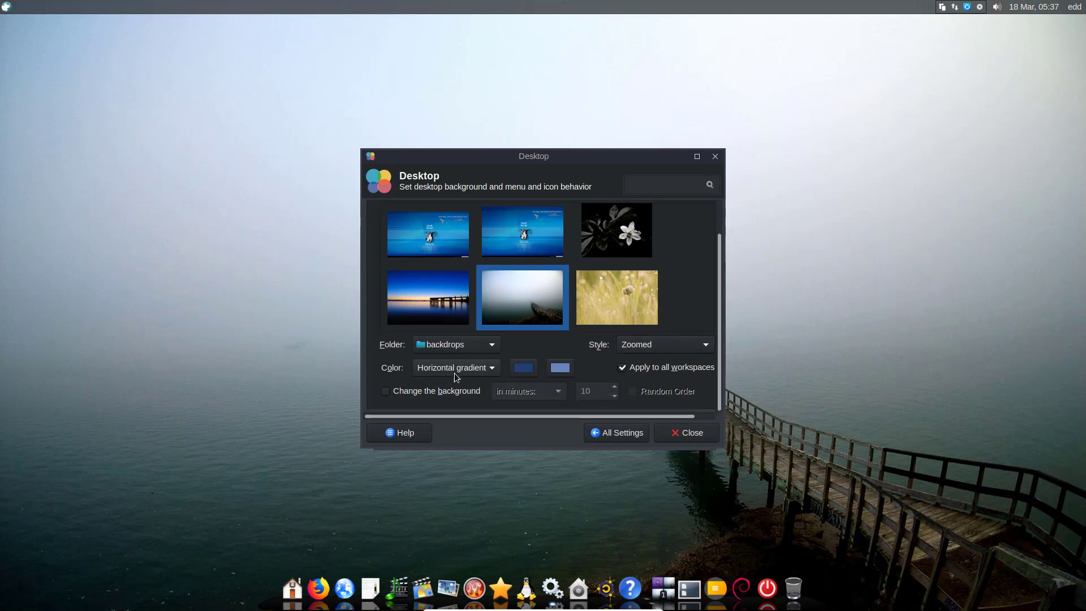
click(672, 439)
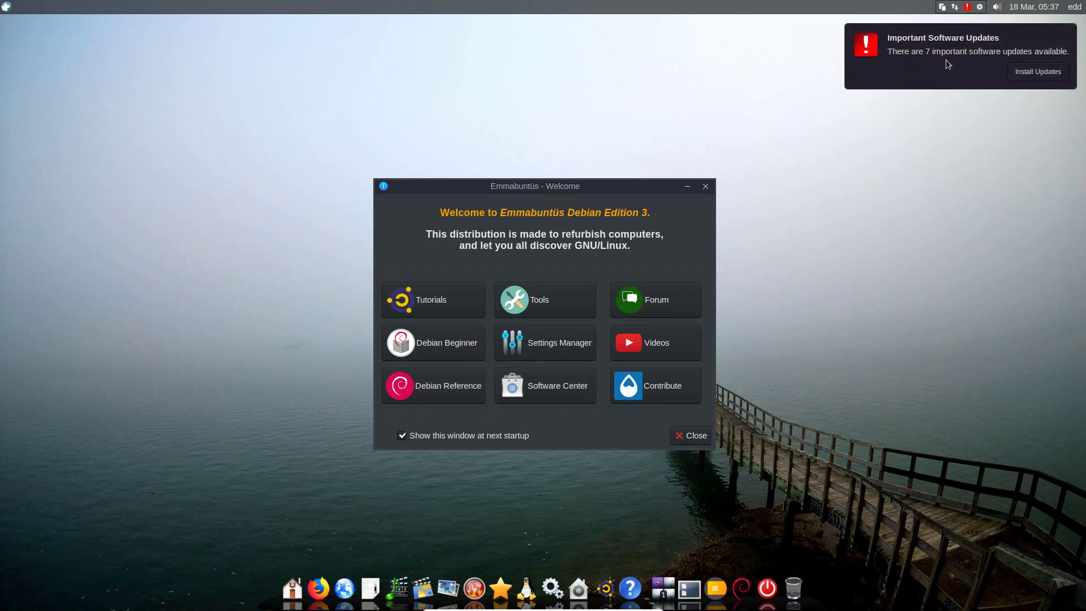
Start installing the important software updates from the notification
click(1035, 72)
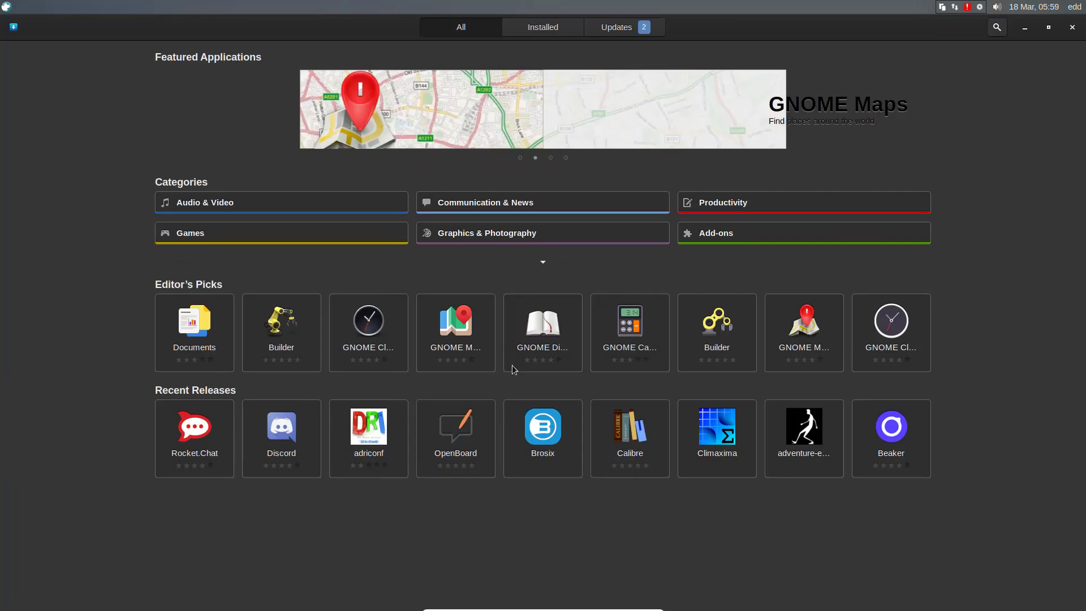
Review the pending updates in the software center and close it along with the Package Updater and the Welcome window
click(621, 29)
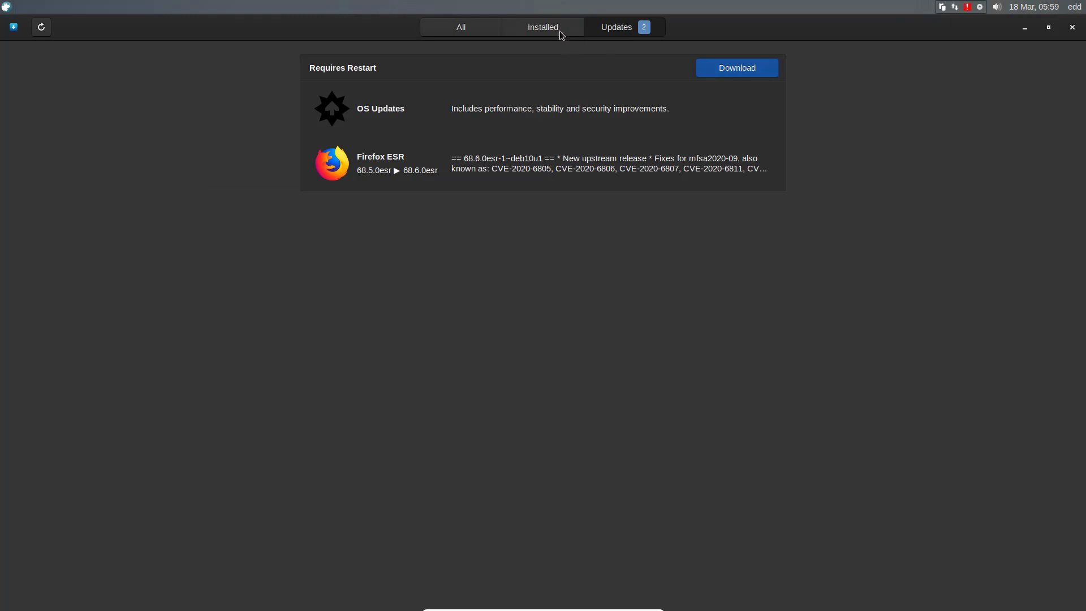
click(468, 29)
click(1074, 38)
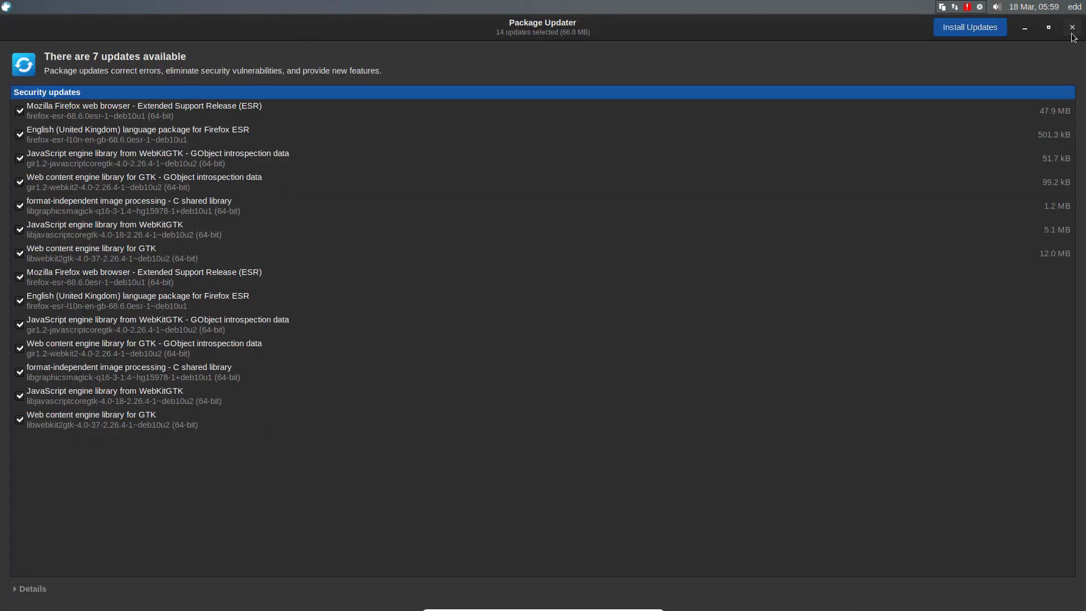
click(1072, 28)
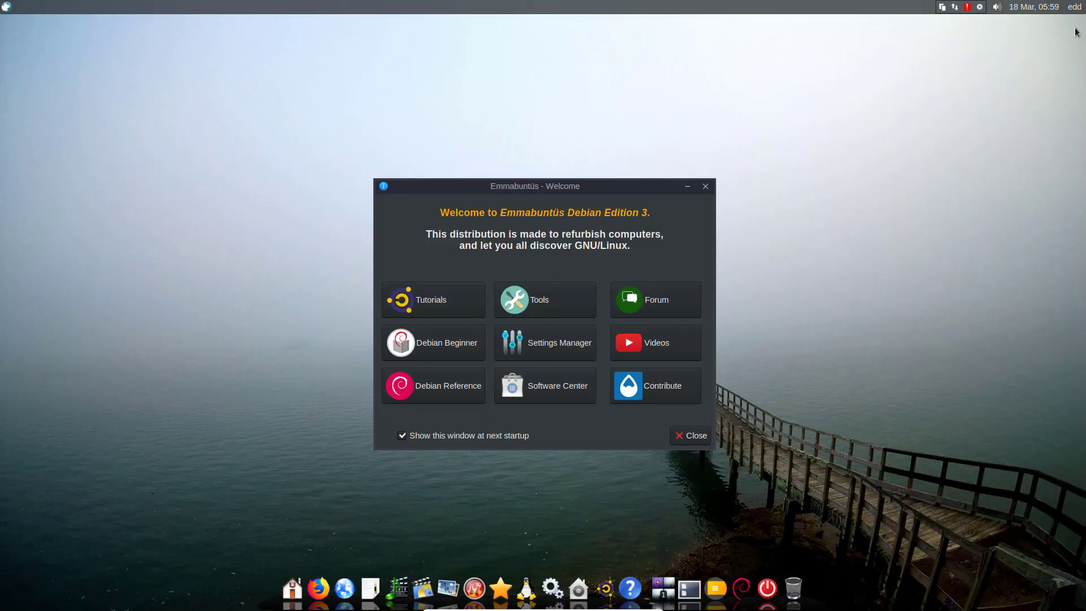
click(706, 187)
Look at the context menus of the update notifier and clipboard-side tray icons, and view the log-out options before cancelling them
right_click(968, 7)
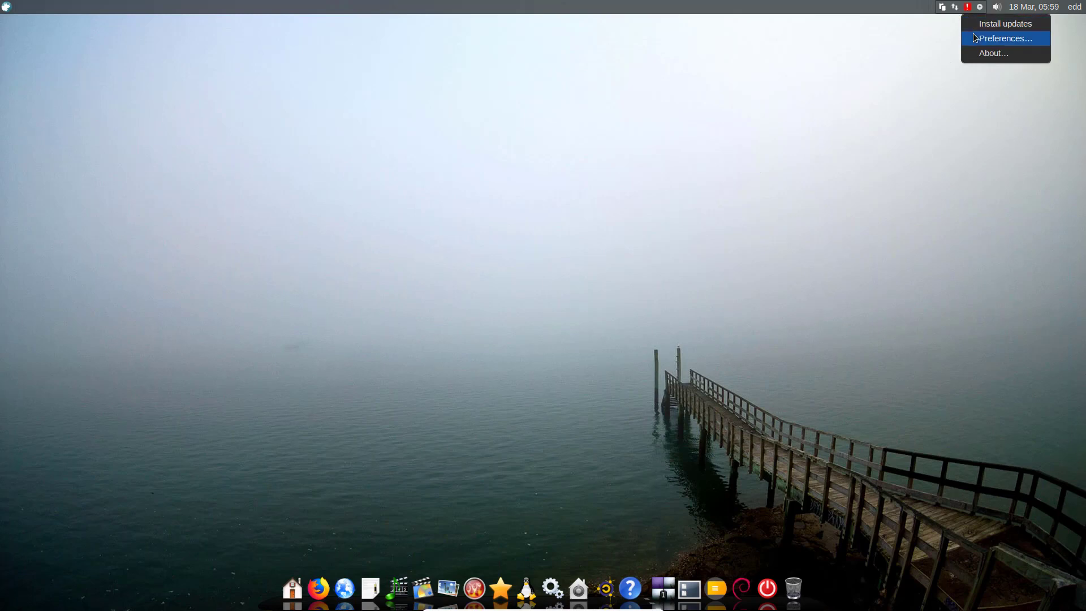
click(965, 138)
right_click(942, 7)
click(882, 58)
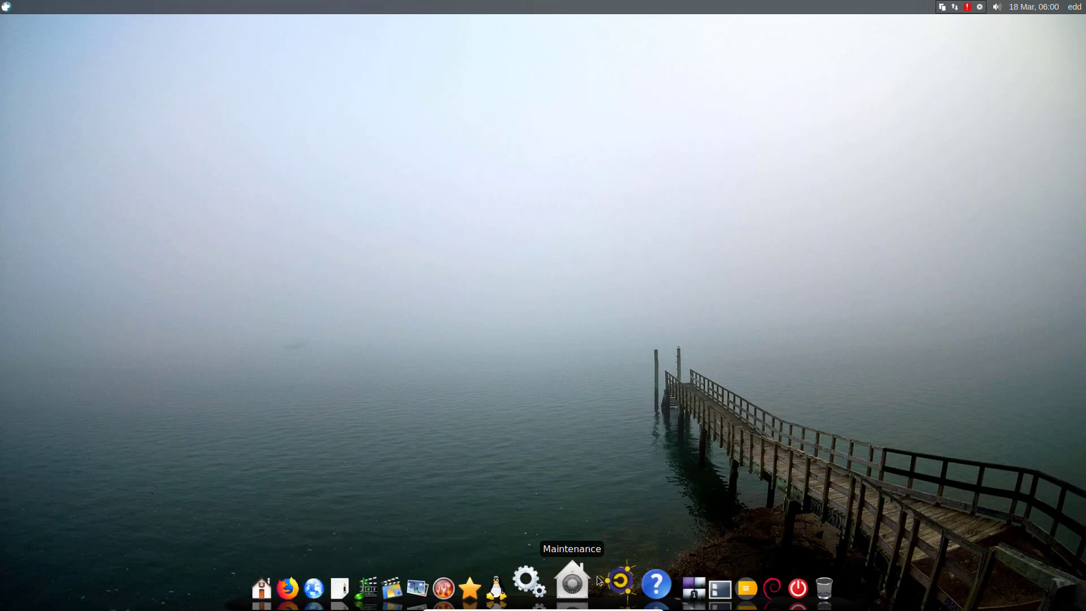
click(766, 577)
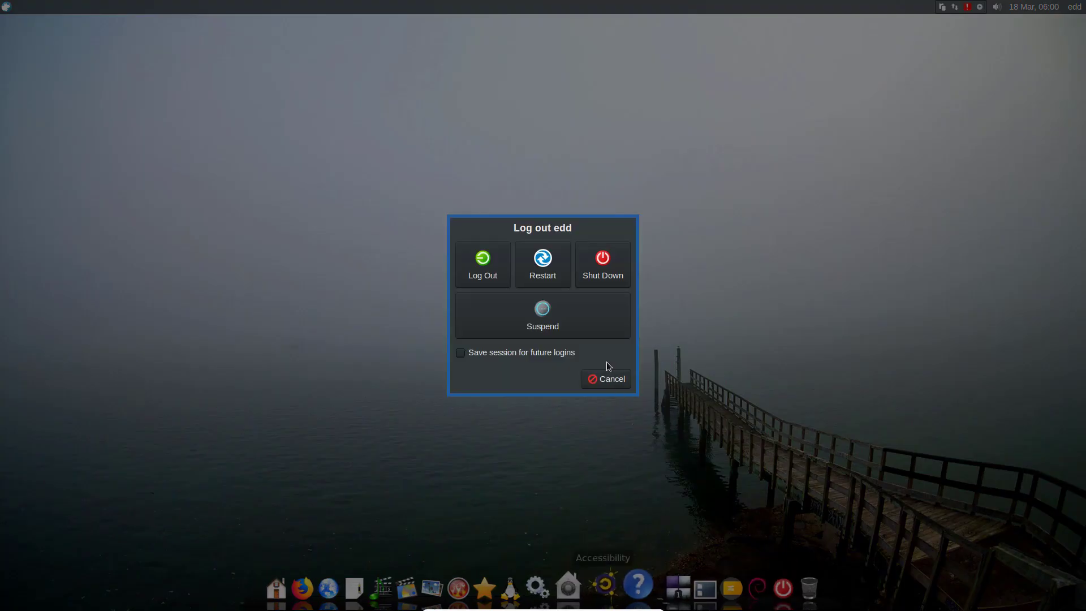
click(608, 379)
Launch Firefox and load youtube.com
click(317, 560)
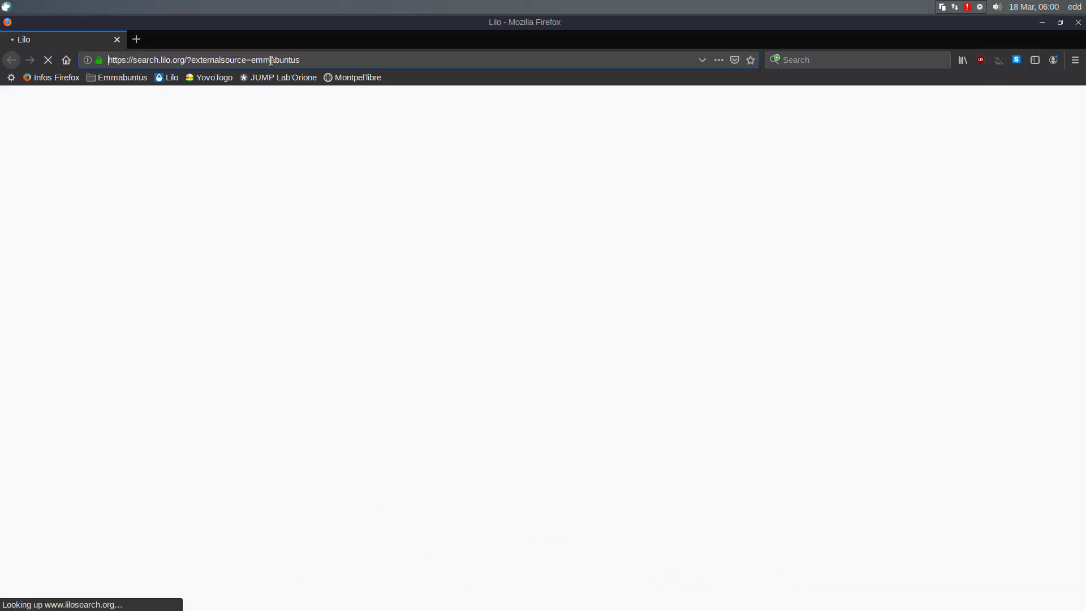
click(274, 62)
text(youtube)
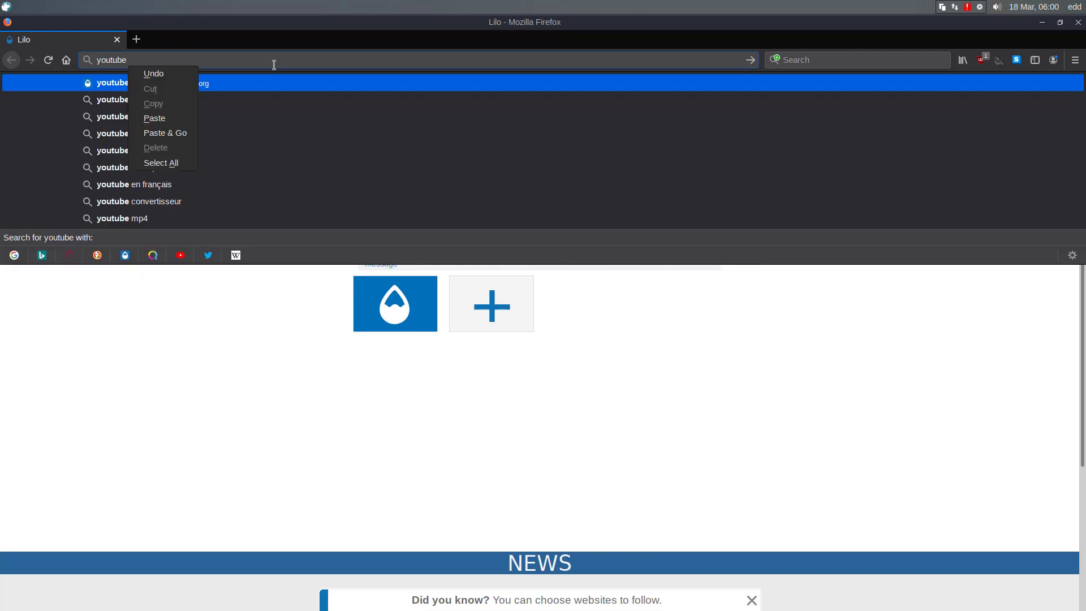
key(Escape)
text(.com)
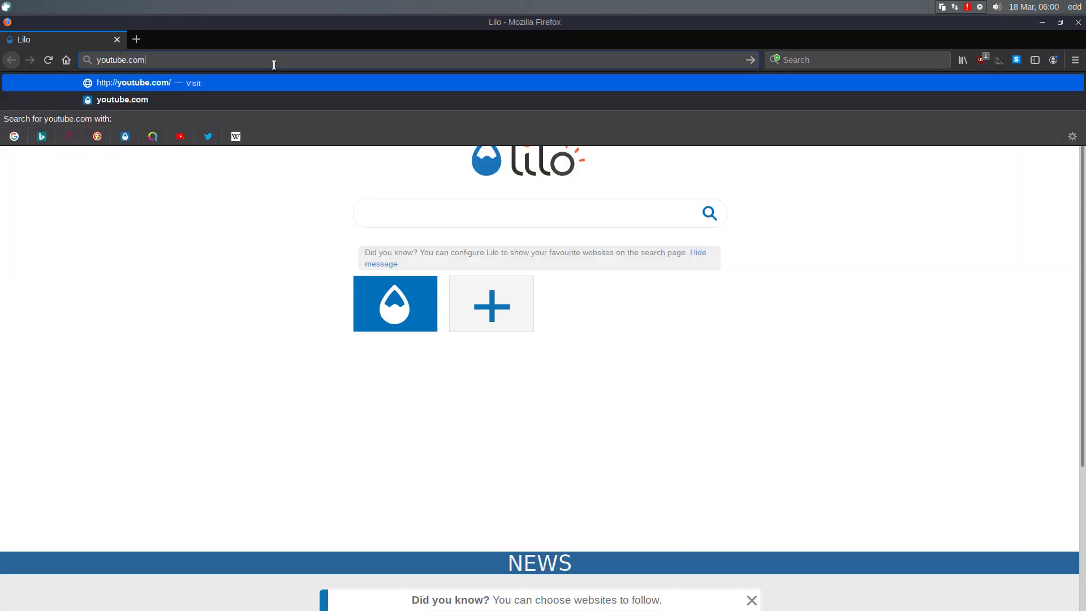
key(Return)
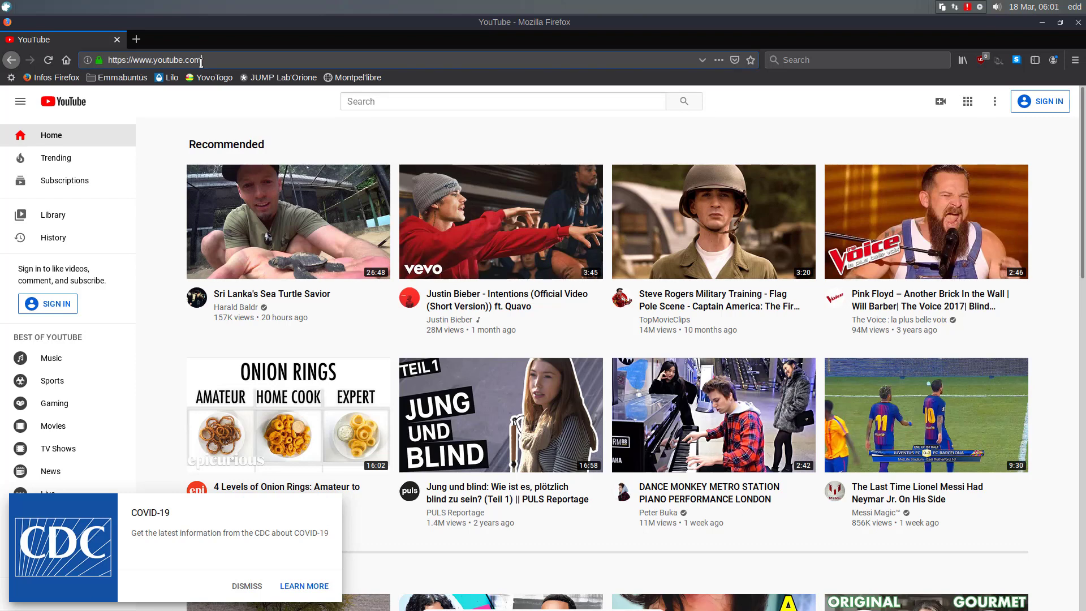
Visit the bookmarked YovoTogo website and close the browser
click(210, 79)
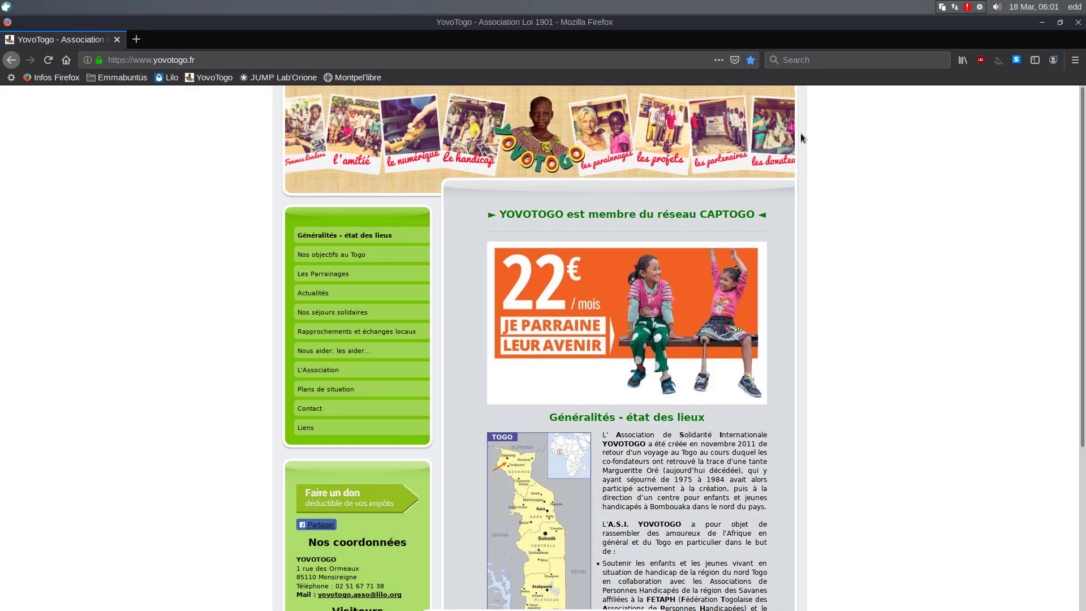
click(1079, 23)
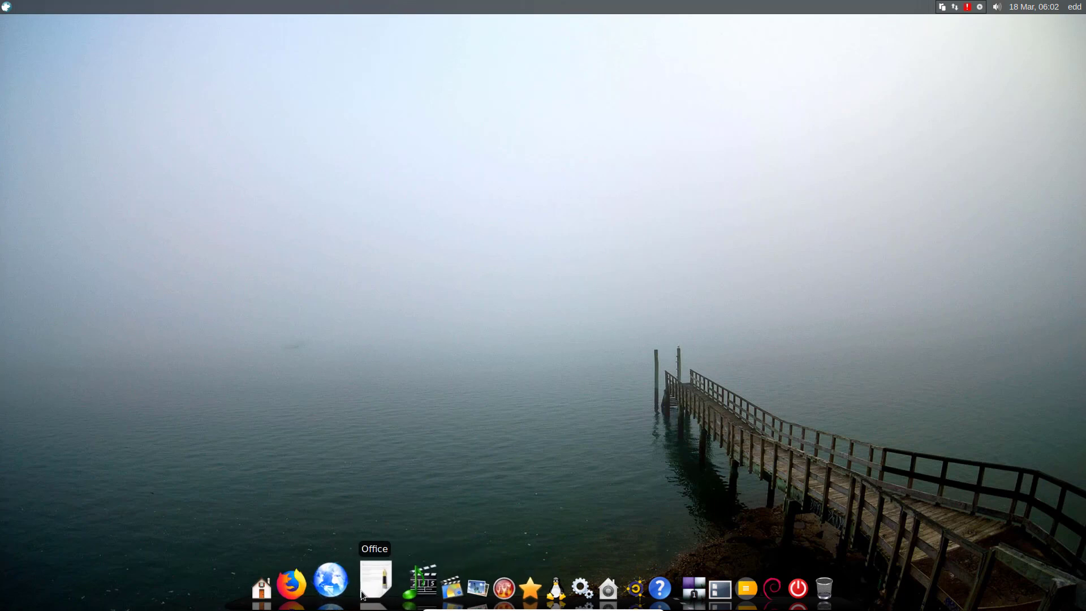
View the home folder in the file manager, close it and bring up the log-out options
click(296, 586)
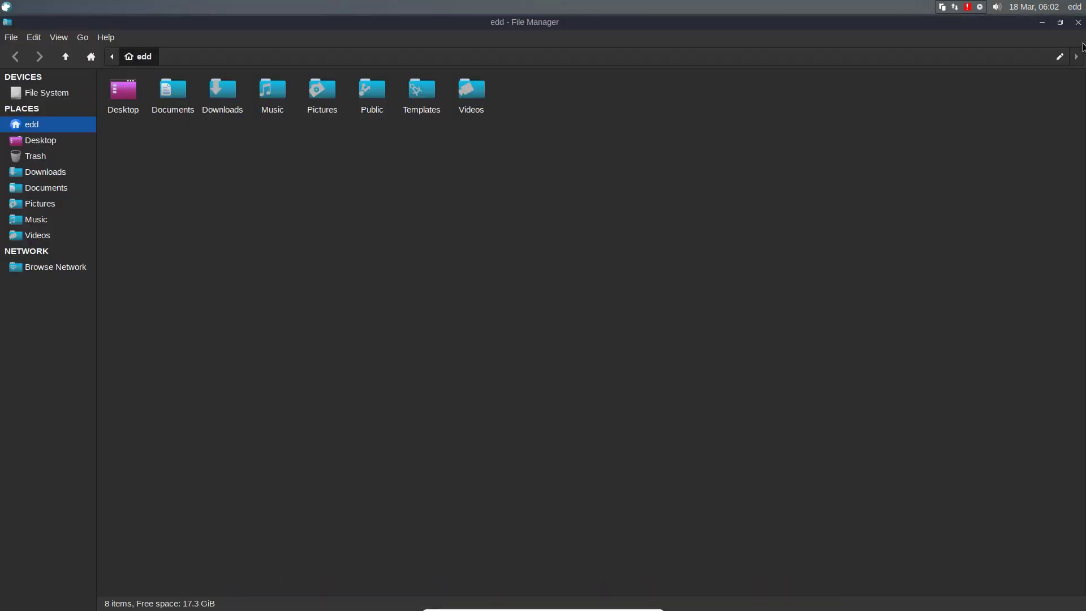
click(1078, 23)
click(758, 577)
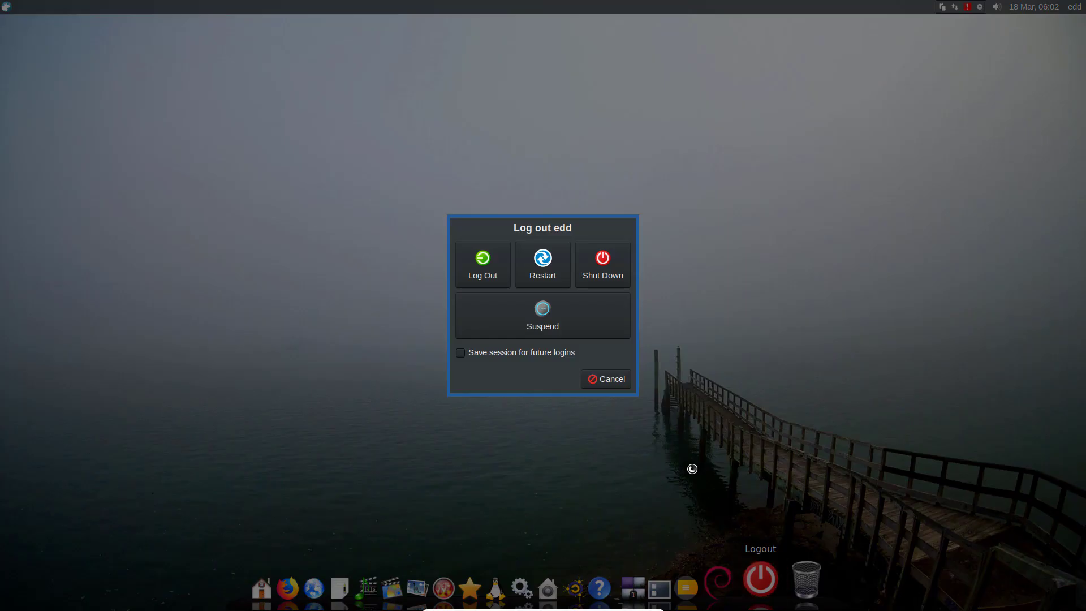